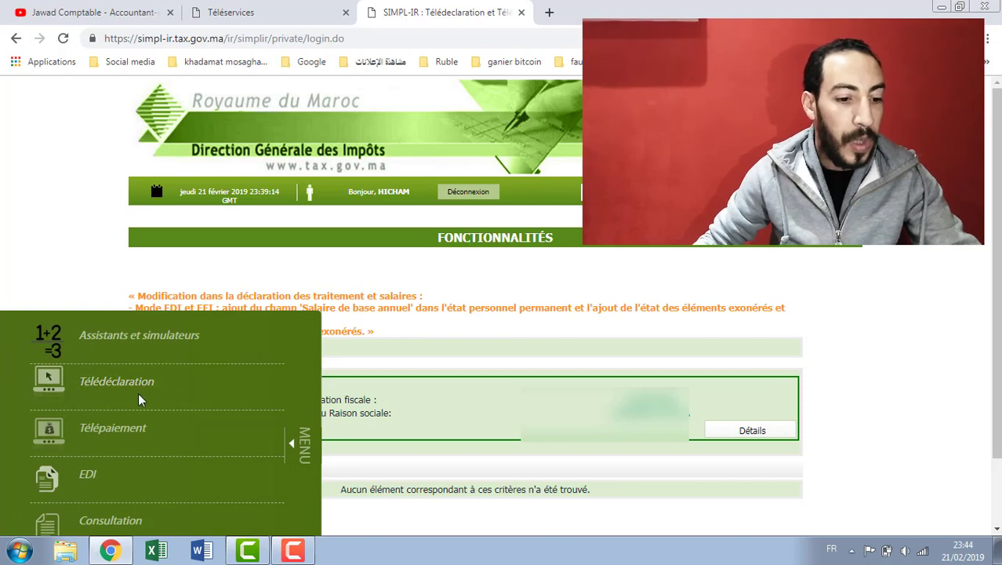
# - Open Télédéclaration > Déclaration des traitements et salaires and create a declaration for 2018
pyautogui.click(120, 385)
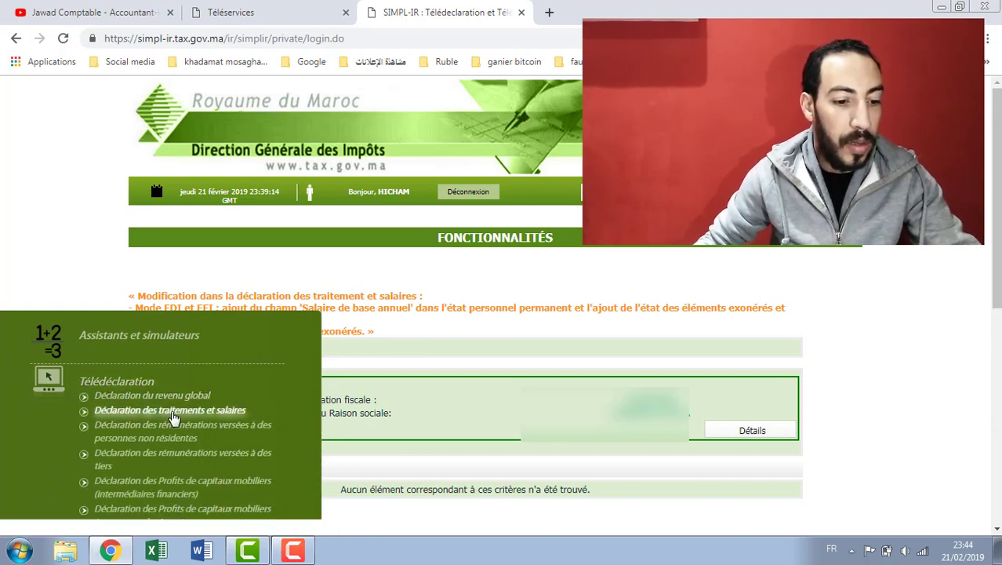
pyautogui.click(226, 417)
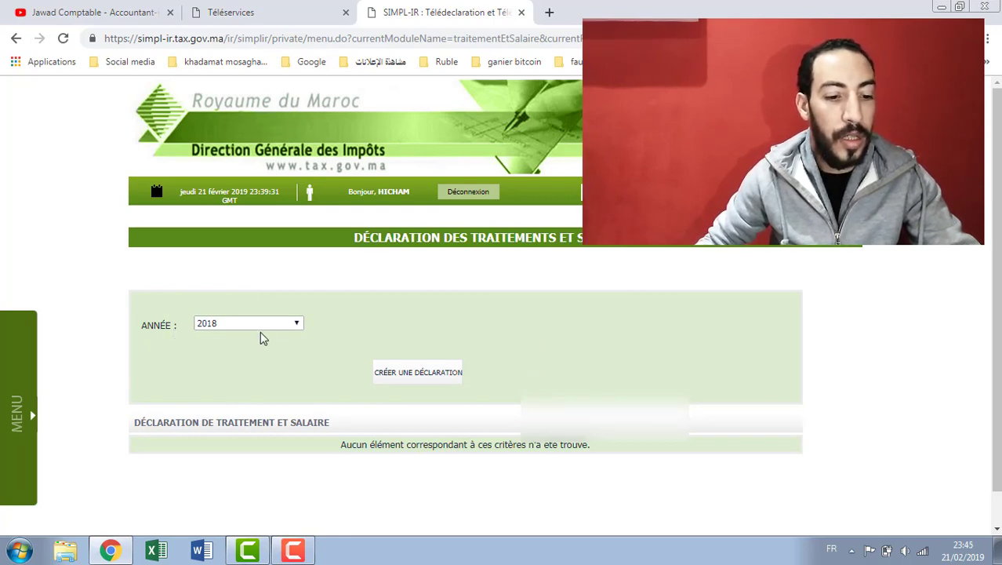
pyautogui.click(414, 378)
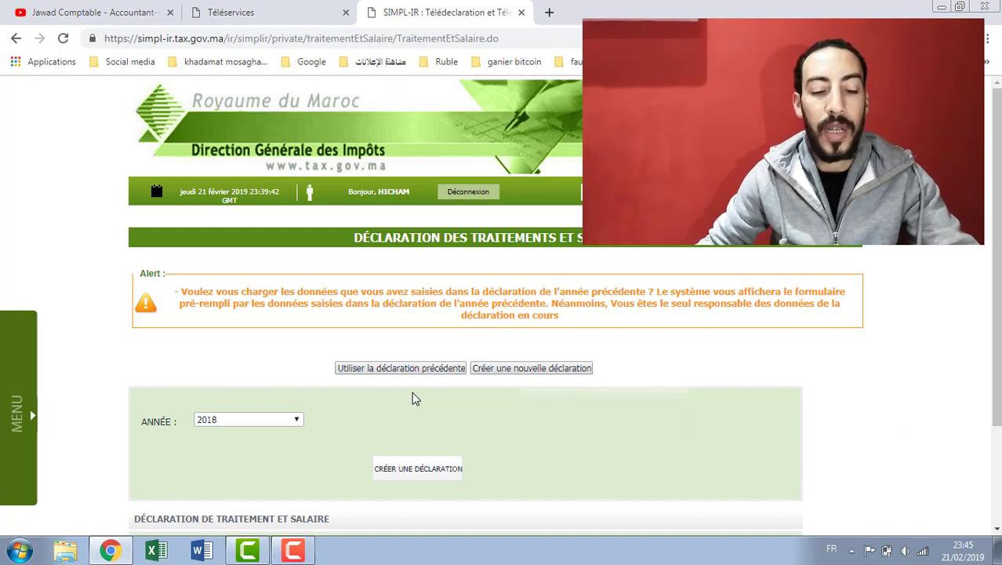
# - Create a new declaration instead of preloading last year's declaration data
pyautogui.scroll(-3, 412, 392)
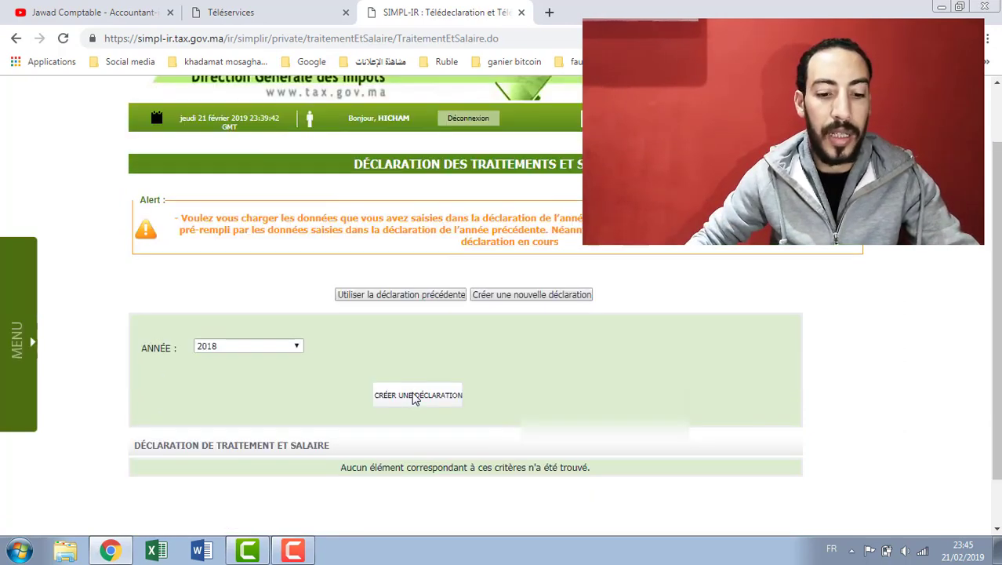
pyautogui.scroll(3, 411, 391)
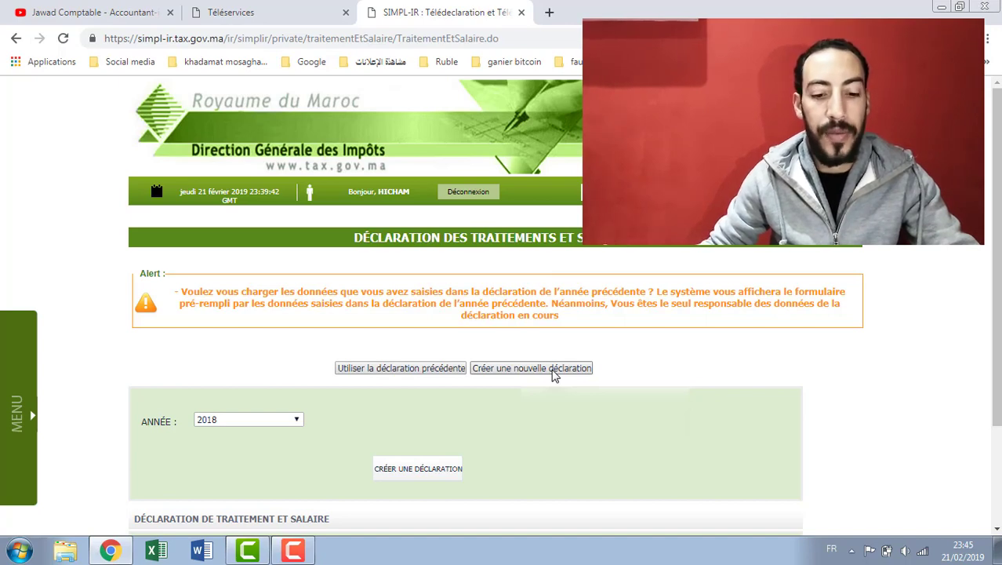
pyautogui.scroll(-1, 559, 411)
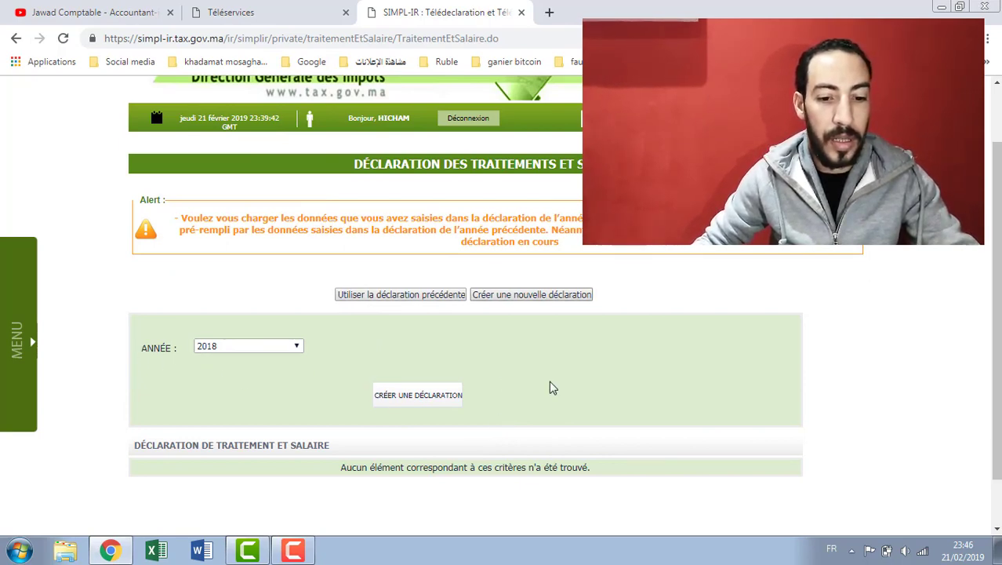
pyautogui.click(539, 297)
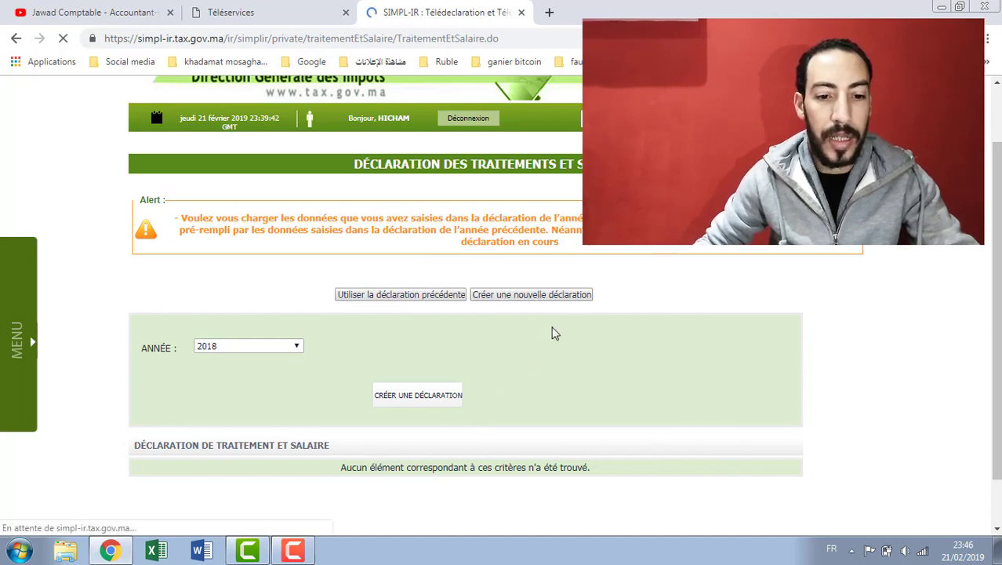
# - Scroll through the new Brouillon draft's Identification et effectif tab to review it
pyautogui.scroll(-5, 627, 333)
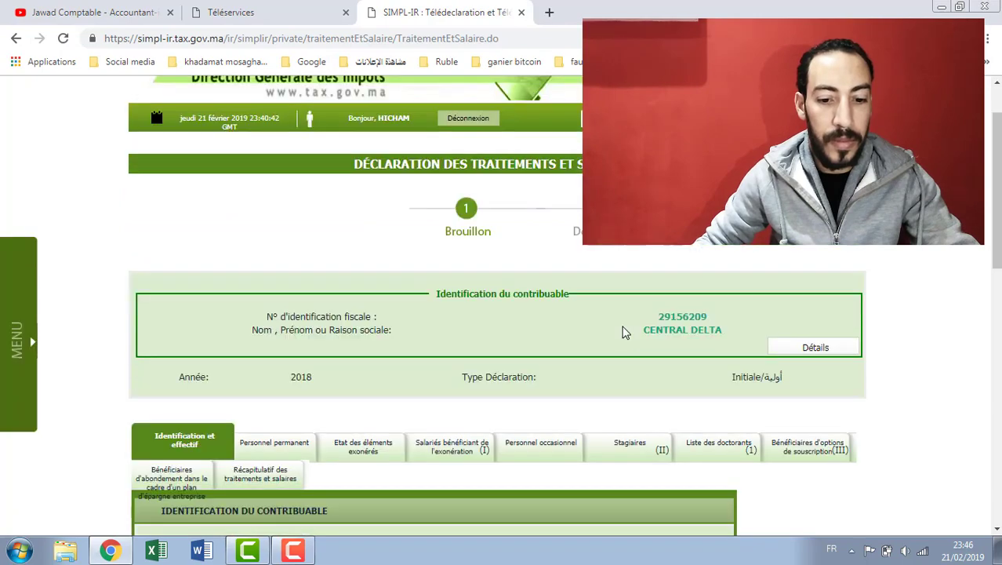
pyautogui.scroll(-6, 626, 329)
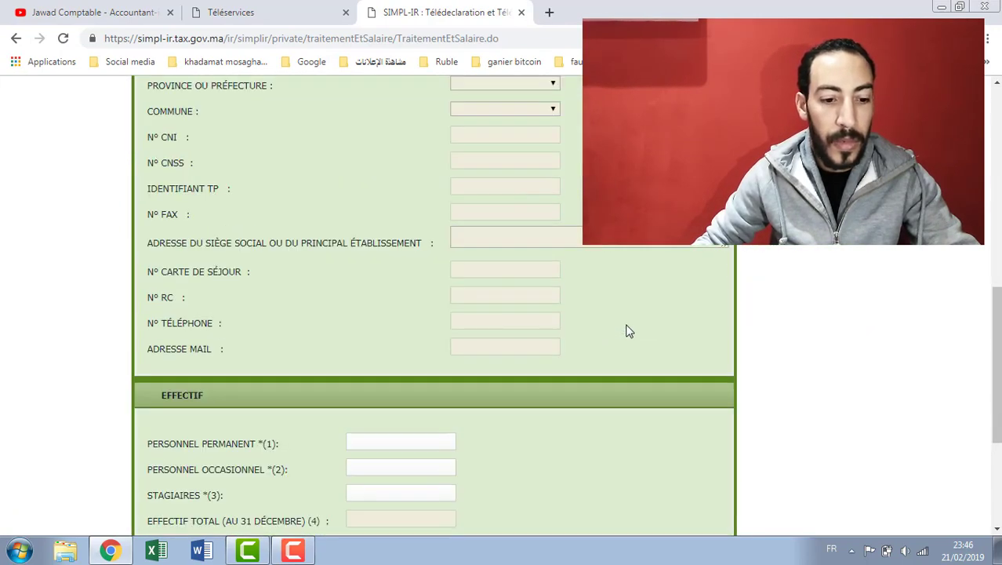
pyautogui.scroll(6, 627, 331)
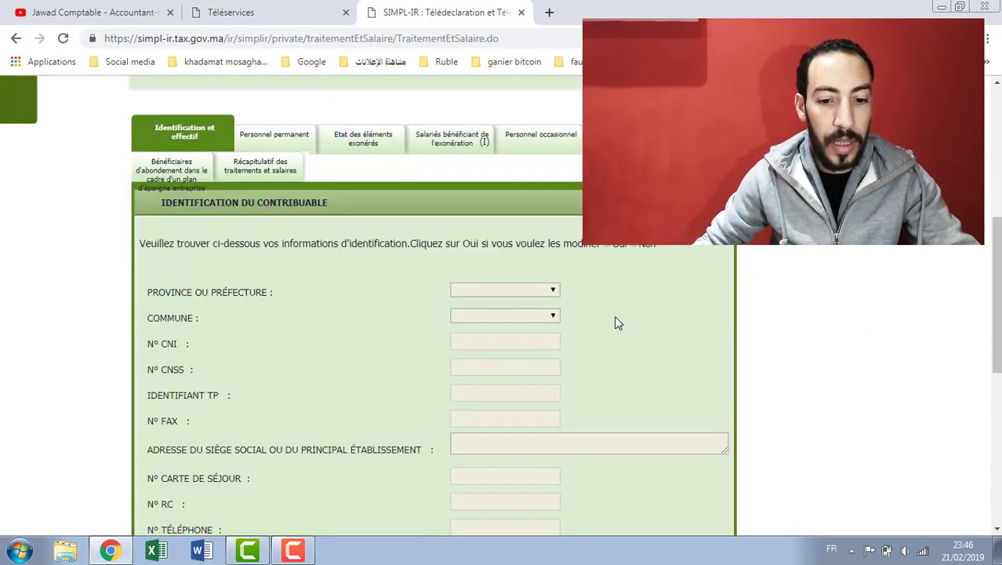
pyautogui.scroll(-2, 616, 318)
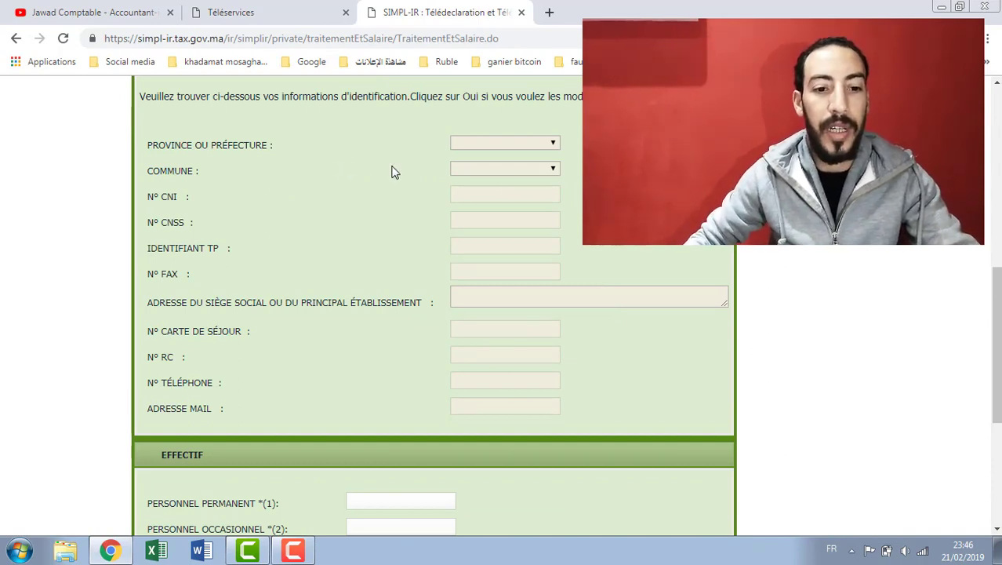
pyautogui.scroll(1, 416, 189)
pyautogui.scroll(1, 397, 212)
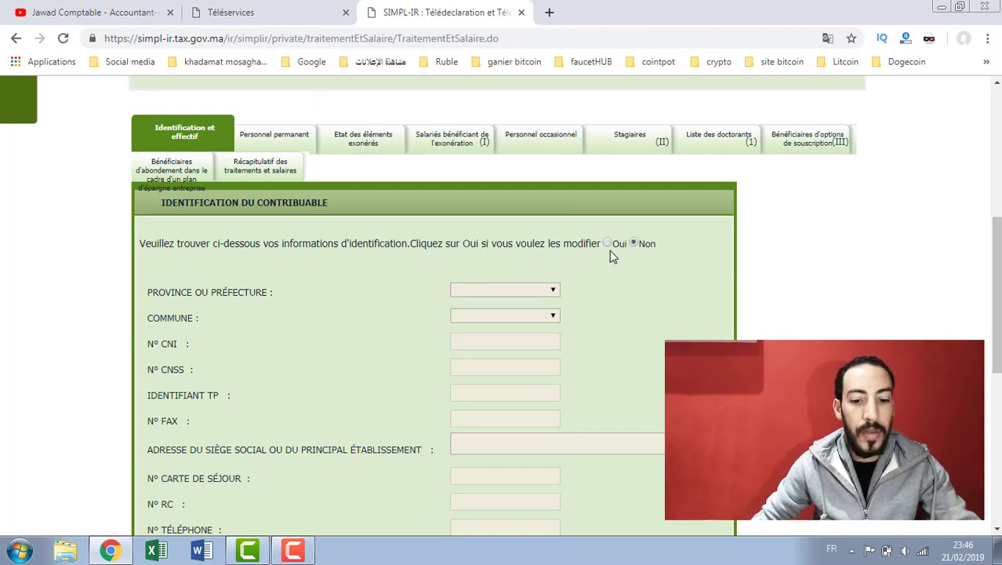
pyautogui.scroll(-1, 661, 315)
pyautogui.scroll(1, 661, 314)
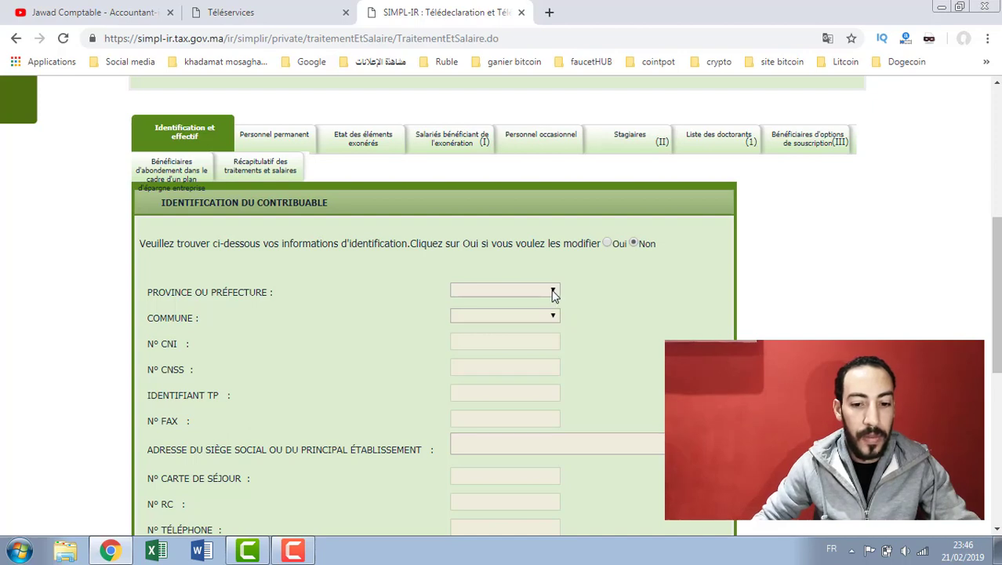
pyautogui.scroll(-2, 522, 439)
pyautogui.scroll(3, 517, 325)
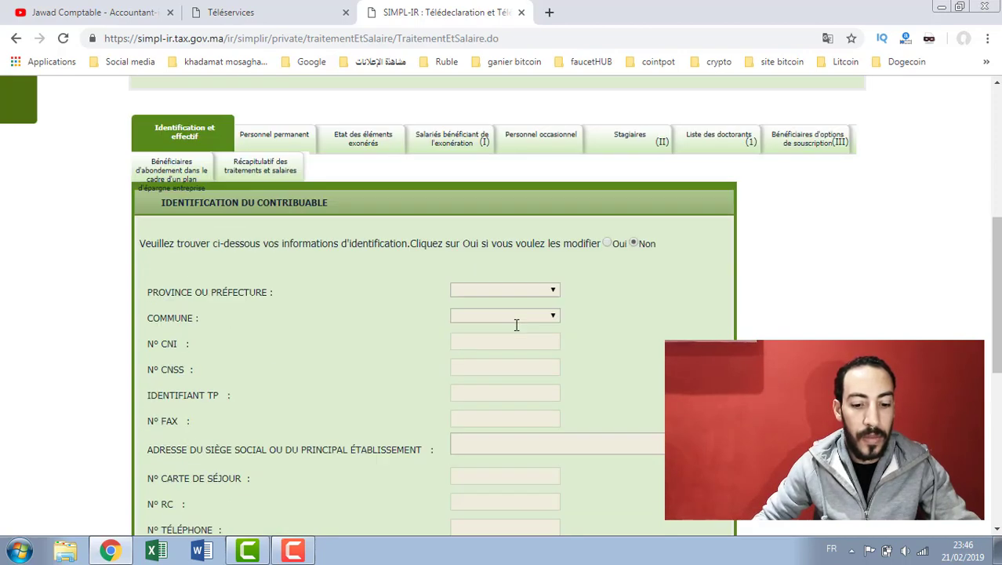
# - Make the identification details editable and set the province to KENITRA
pyautogui.click(606, 316)
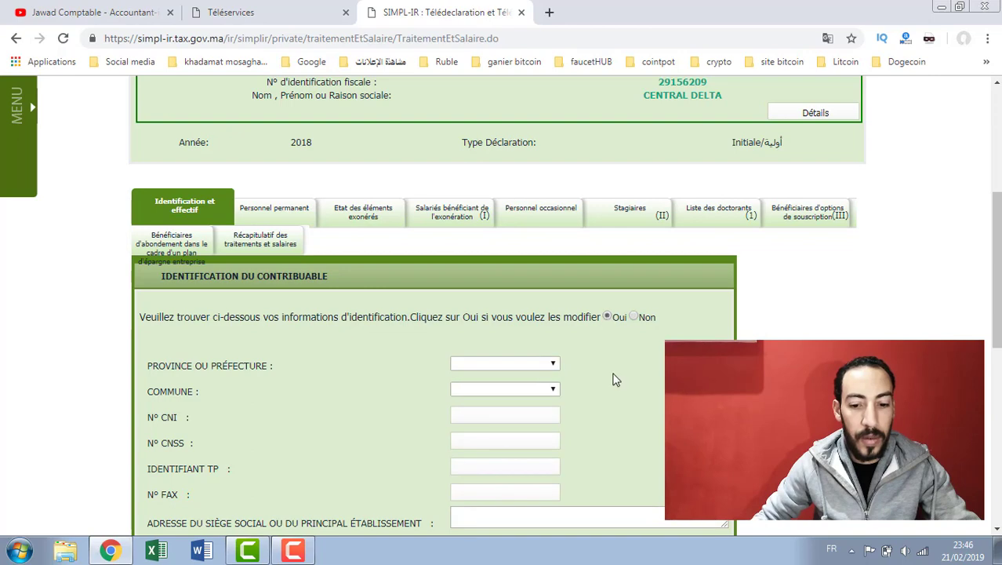
pyautogui.scroll(-2, 614, 378)
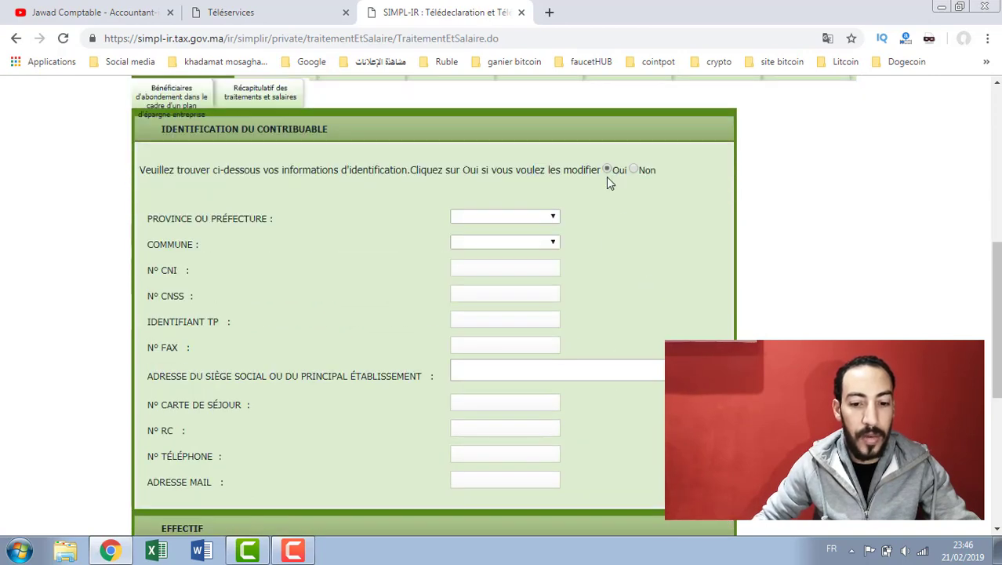
pyautogui.click(553, 217)
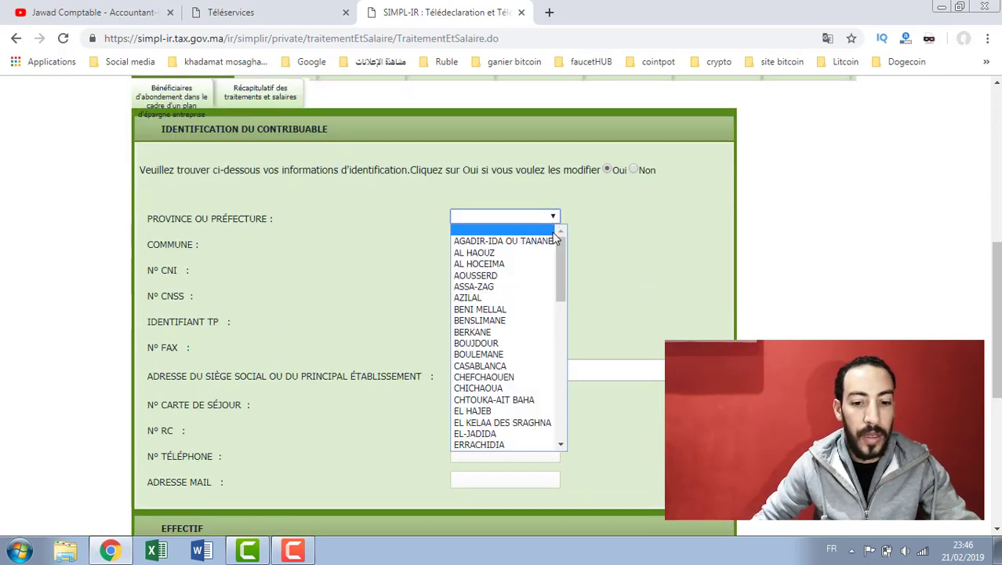
pyautogui.moveTo(560, 264); pyautogui.dragTo(562, 331)
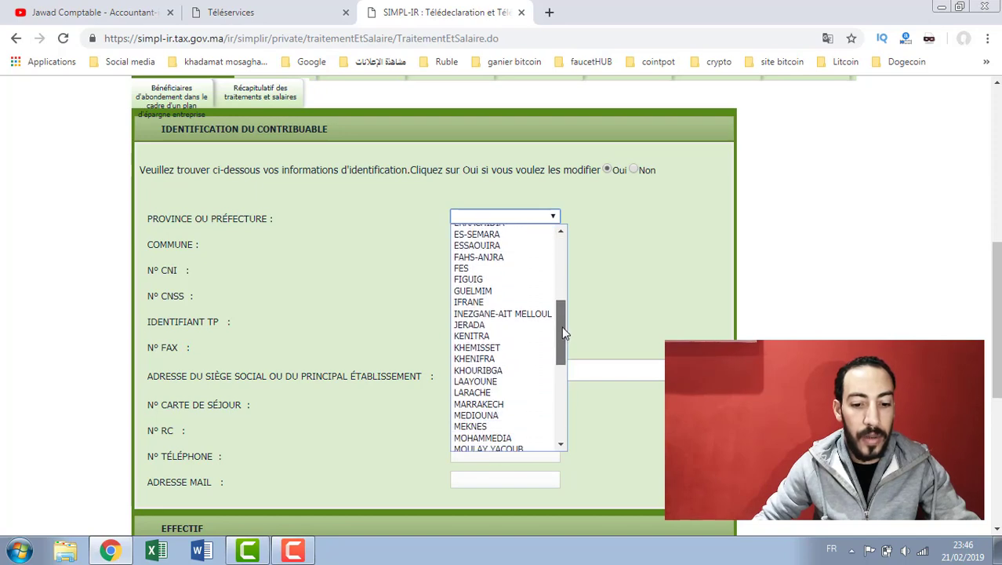
pyautogui.click(486, 335)
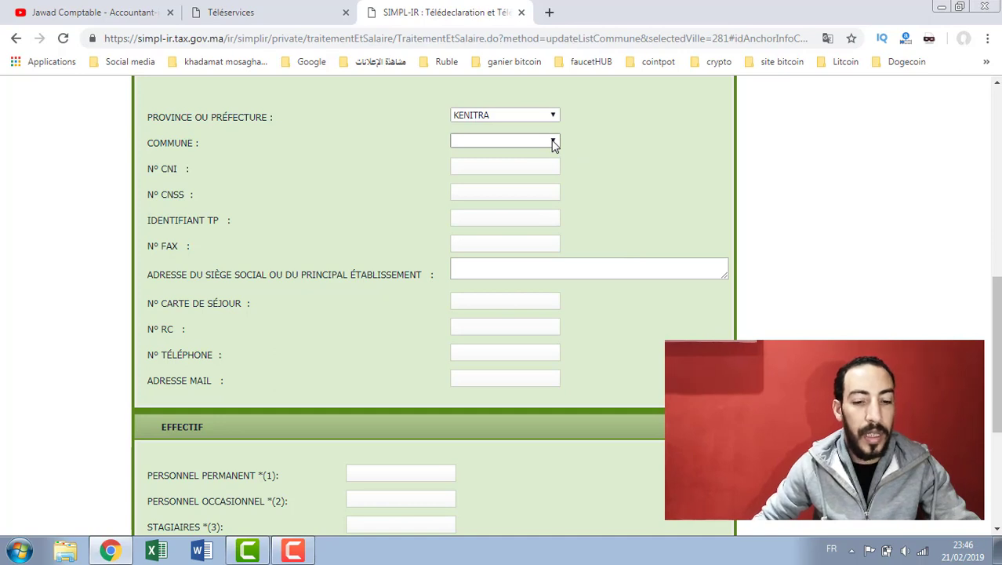
# - Set the commune to KENITRA (M)
pyautogui.click(554, 143)
pyautogui.moveTo(569, 208); pyautogui.dragTo(566, 298)
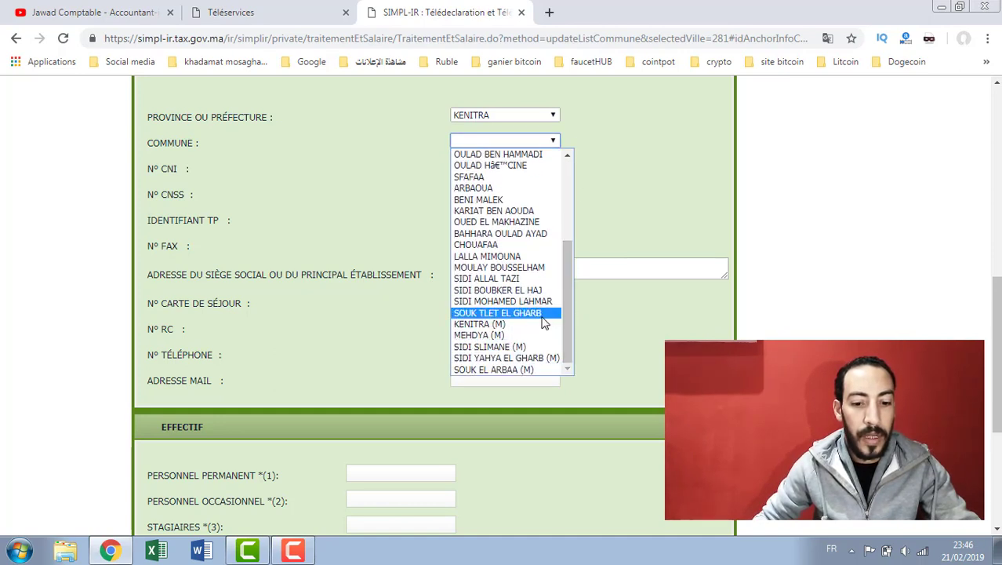
pyautogui.click(487, 324)
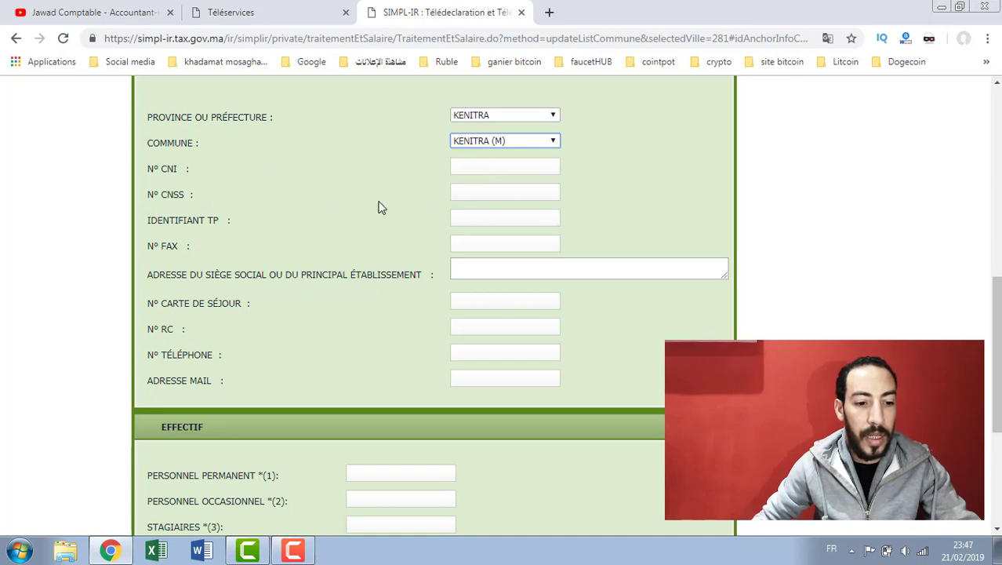
# - Enter the CNSS number and the TP identifier
pyautogui.click(477, 191)
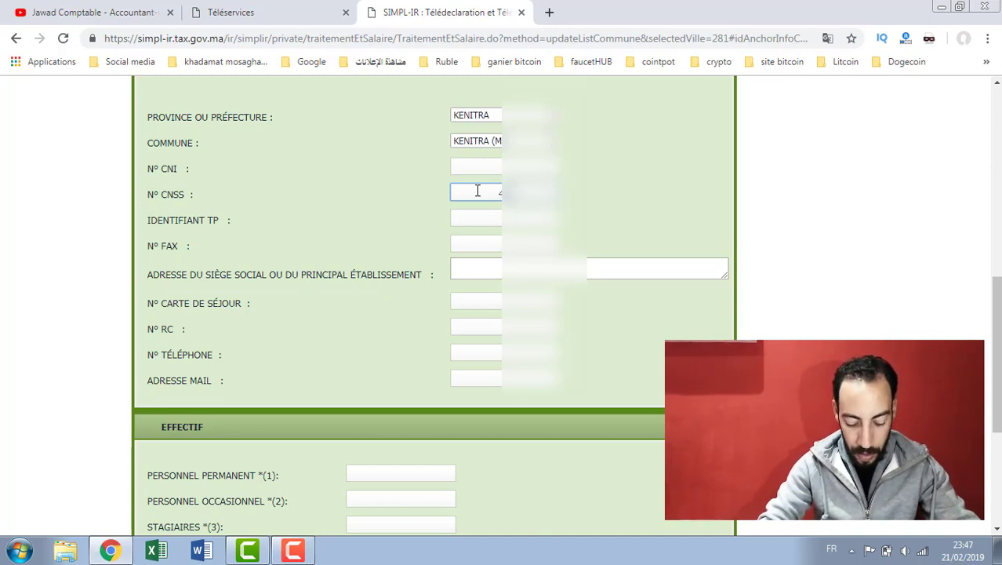
pyautogui.write('9')
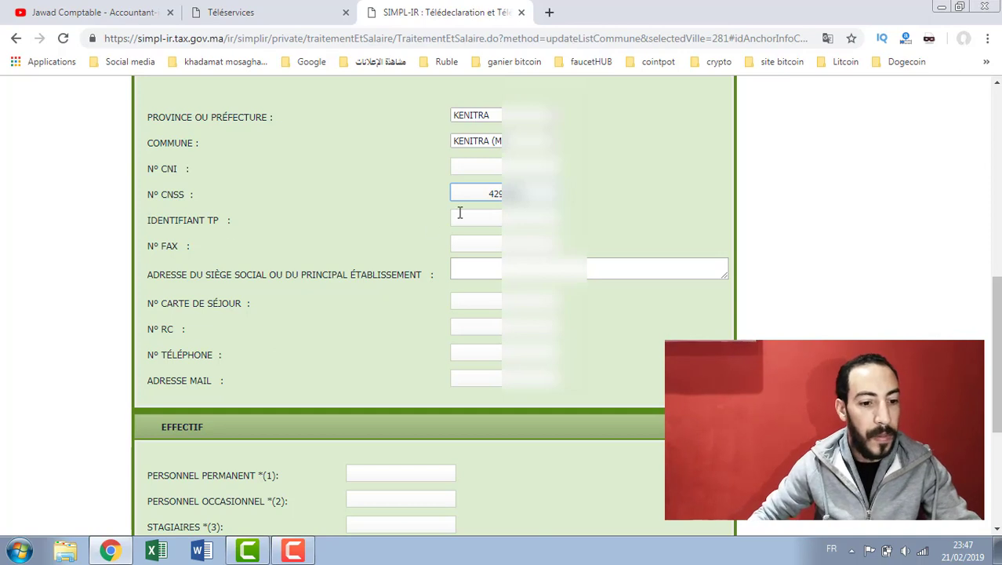
pyautogui.click(452, 219)
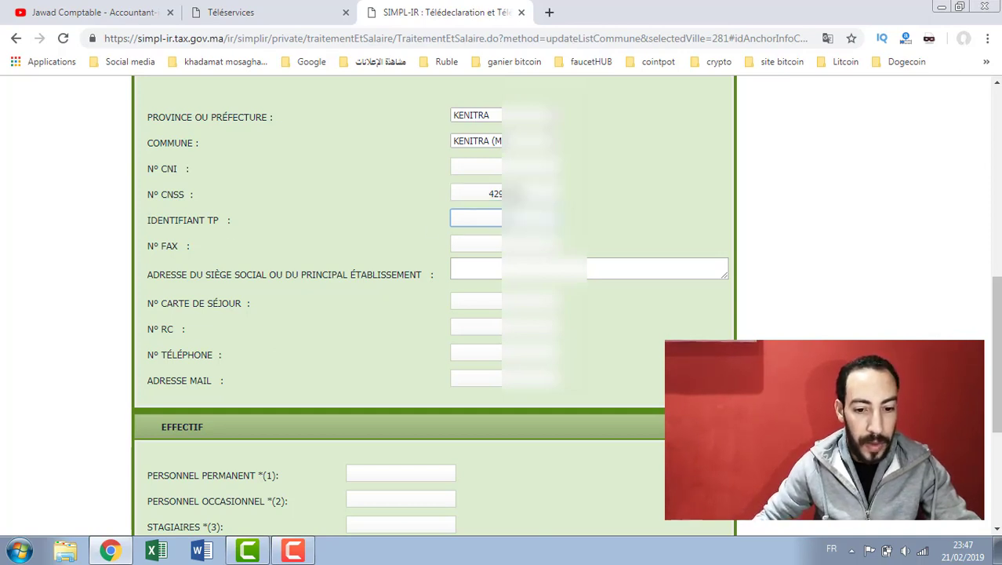
pyautogui.write('201')
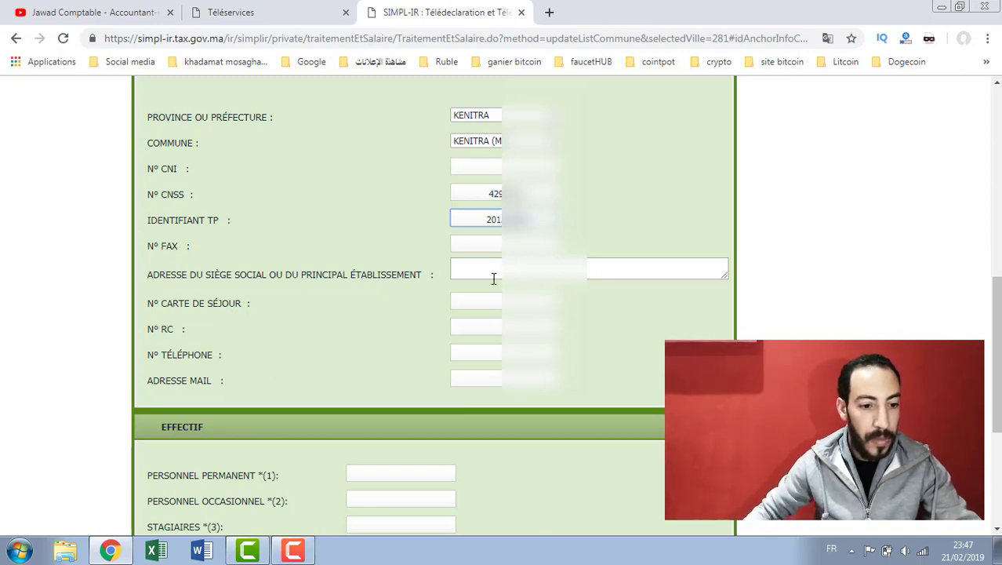
# - Type the head-office postal address in KENITRA
pyautogui.click(492, 270)
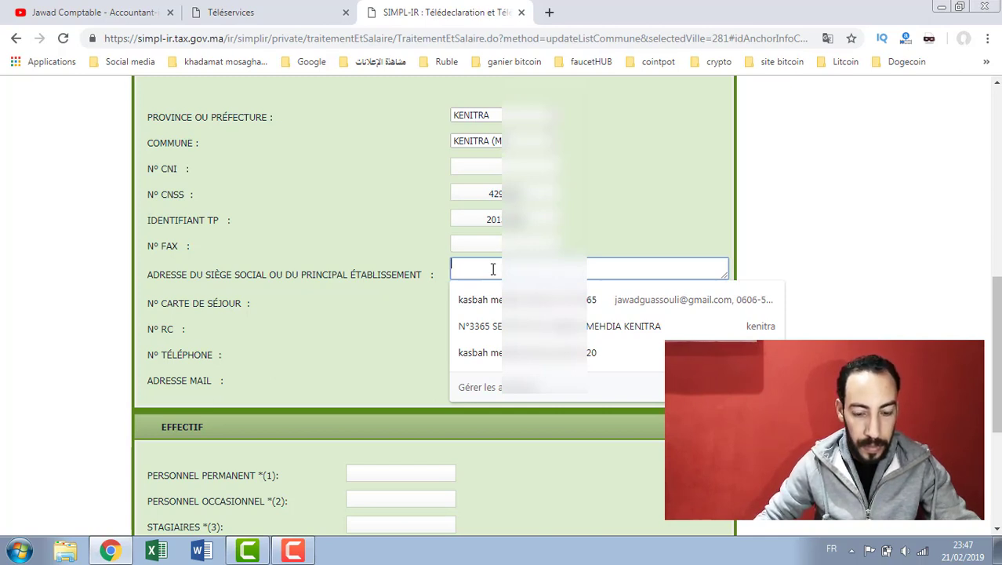
pyautogui.write('lot')
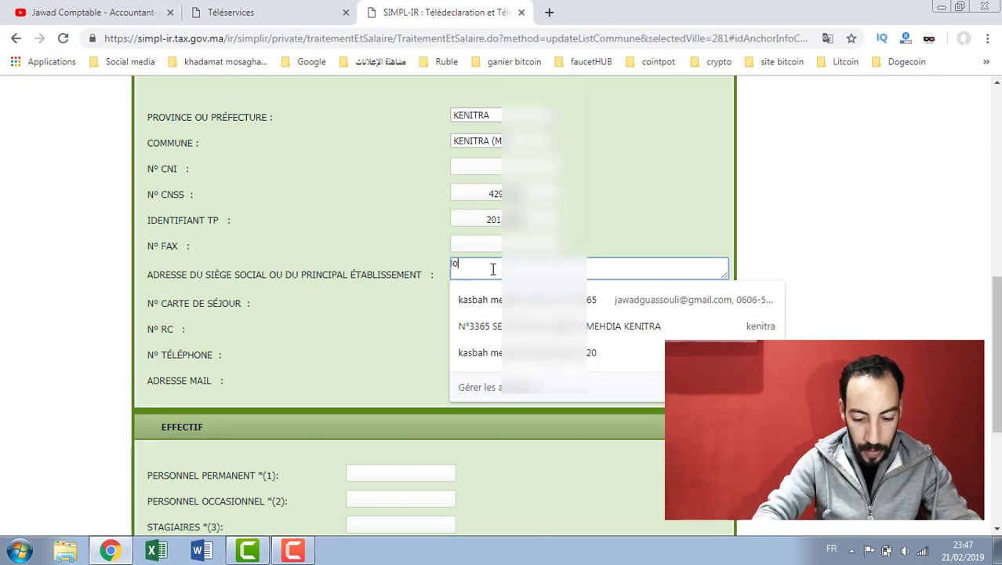
pyautogui.press('BackSpace')
pyautogui.press('BackSpace')
pyautogui.press('BackSpace')
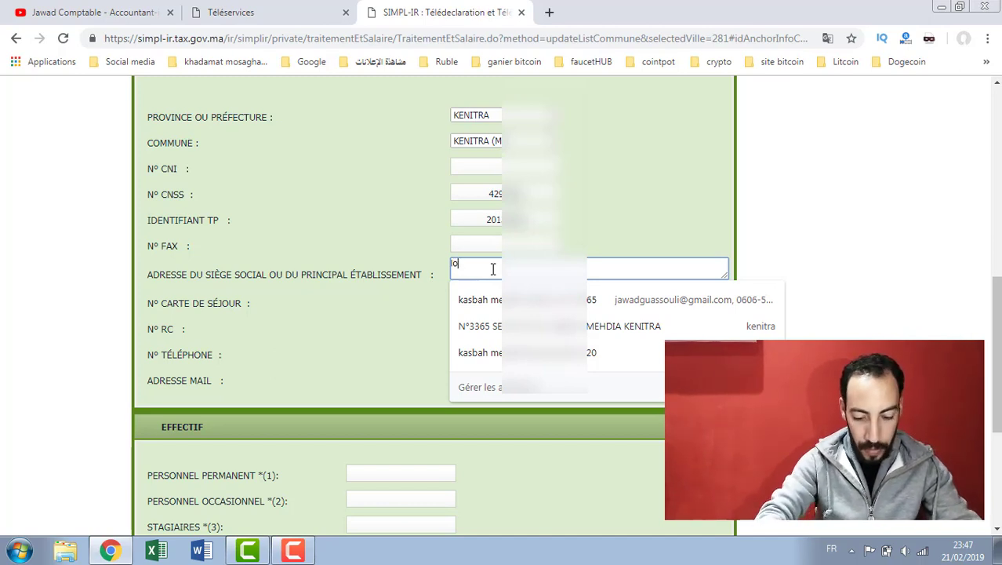
pyautogui.write('LOT')
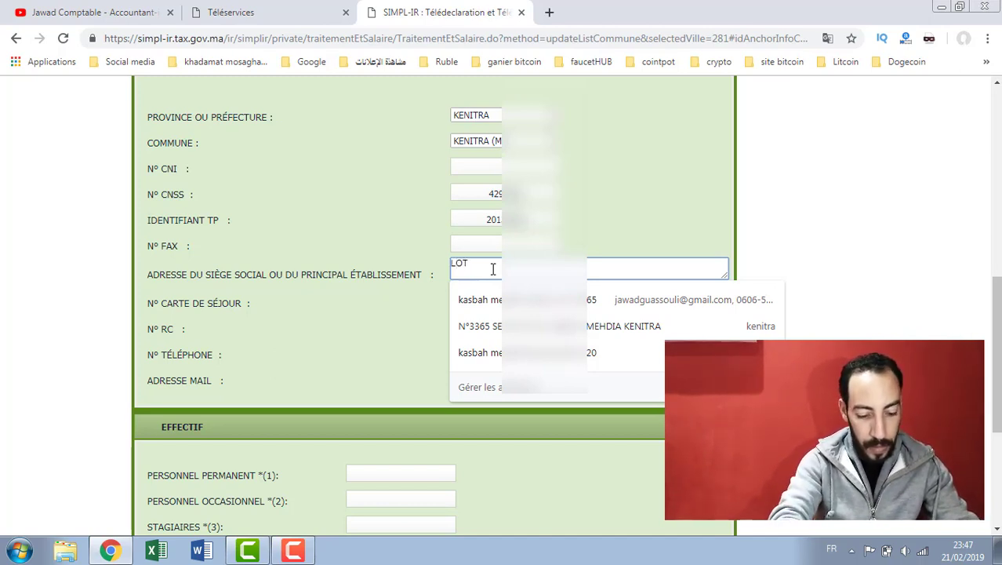
pyautogui.write(' N')
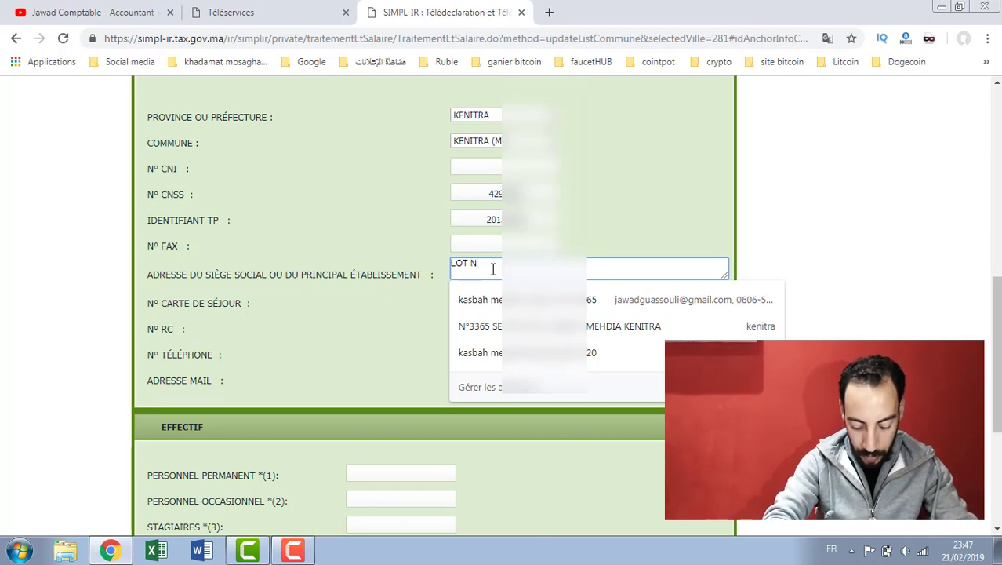
pyautogui.write('°50 LO')
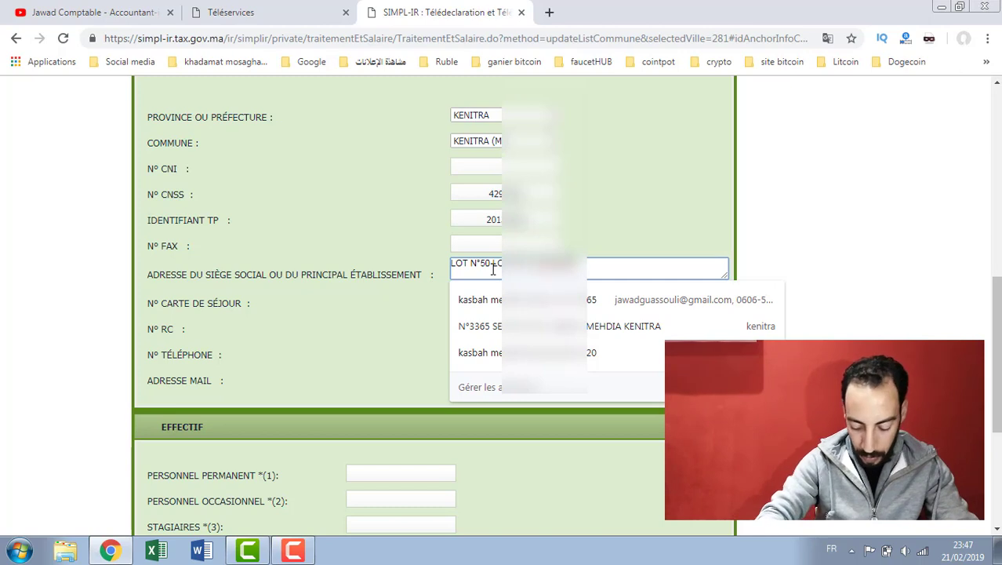
pyautogui.write('KENITRA')
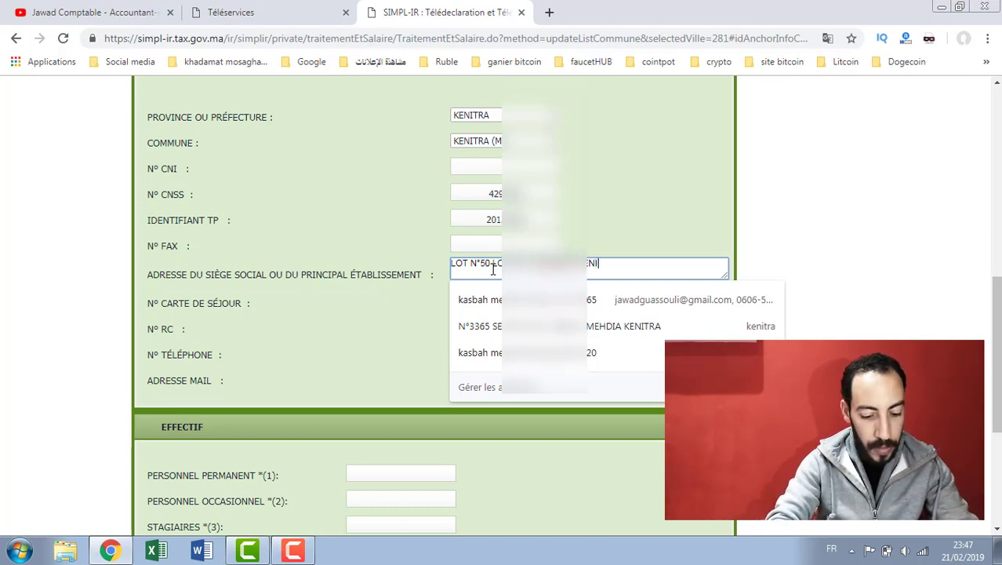
pyautogui.click(675, 171)
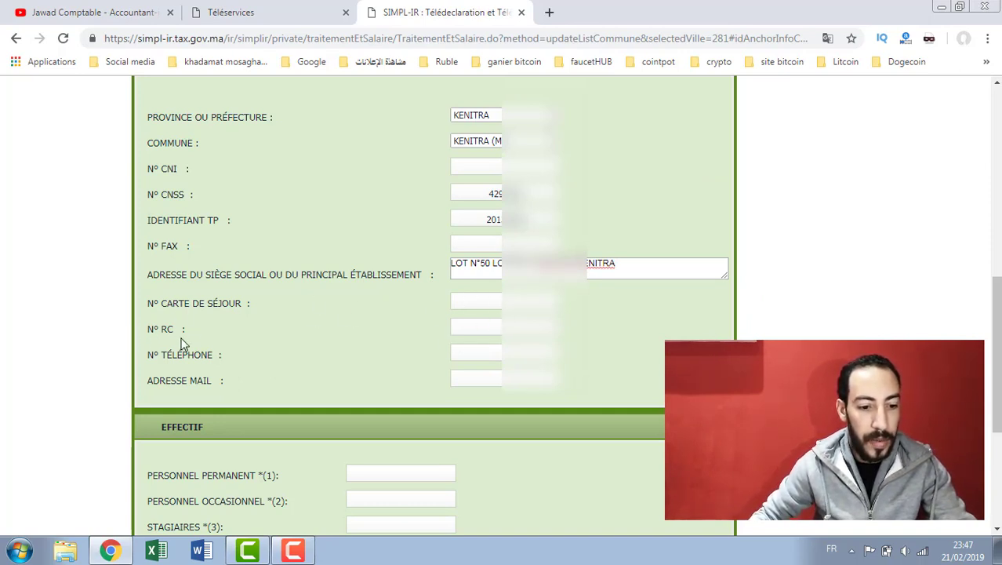
# - Enter the RC number, fill the e-mail from autofill, and leave the telephone blank
pyautogui.click(492, 326)
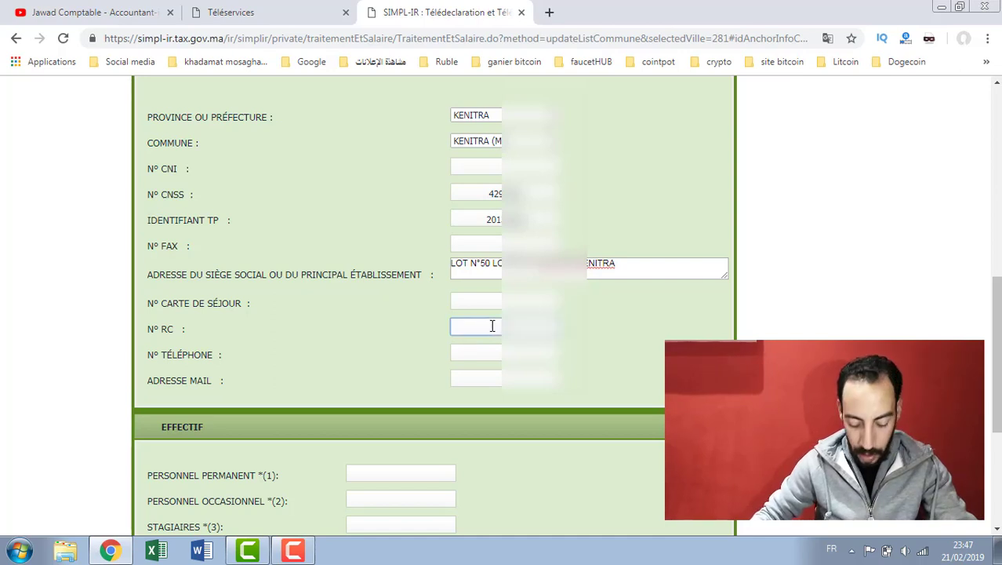
pyautogui.write('42')
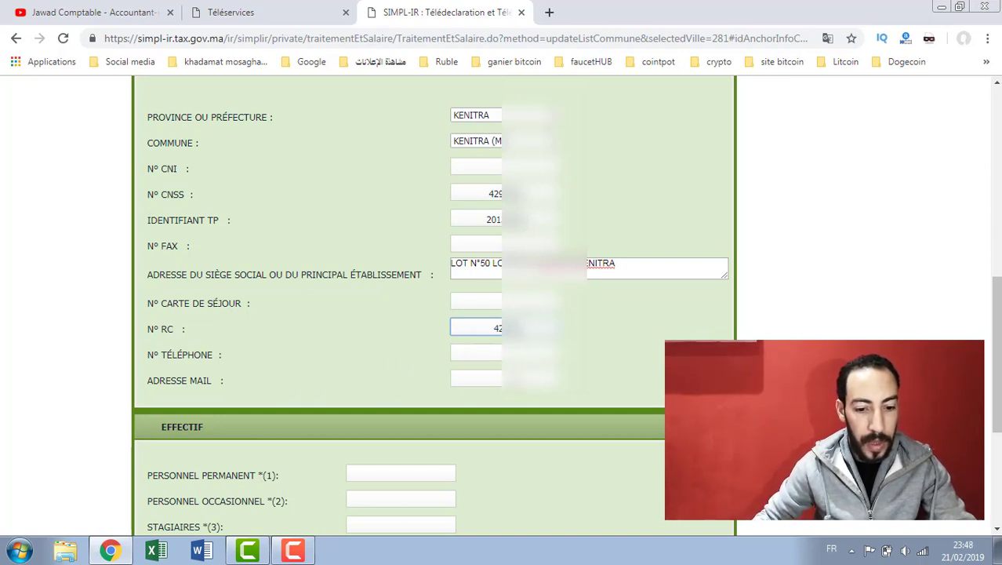
pyautogui.click(476, 380)
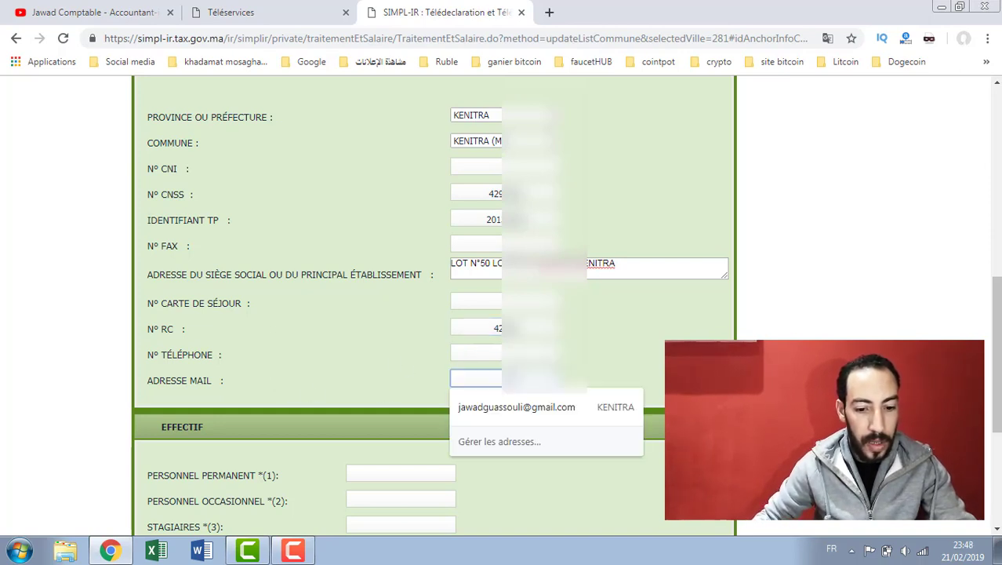
pyautogui.click(501, 408)
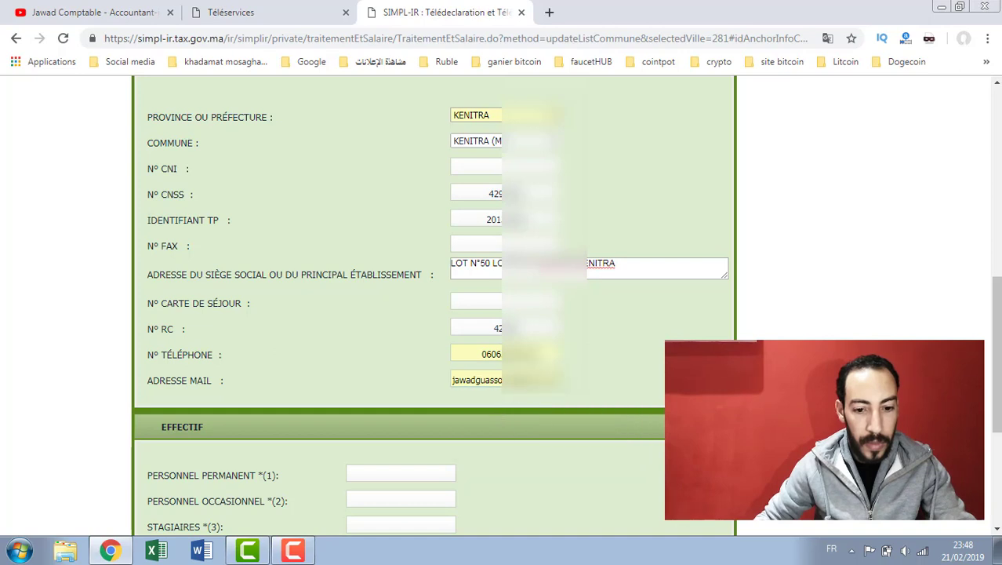
pyautogui.click(476, 354)
pyautogui.press('BackSpace')
pyautogui.press('BackSpace')
pyautogui.press('BackSpace')
pyautogui.press('BackSpace')
pyautogui.press('BackSpace')
pyautogui.press('BackSpace')
pyautogui.press('BackSpace')
pyautogui.press('BackSpace')
pyautogui.press('BackSpace')
pyautogui.press('BackSpace')
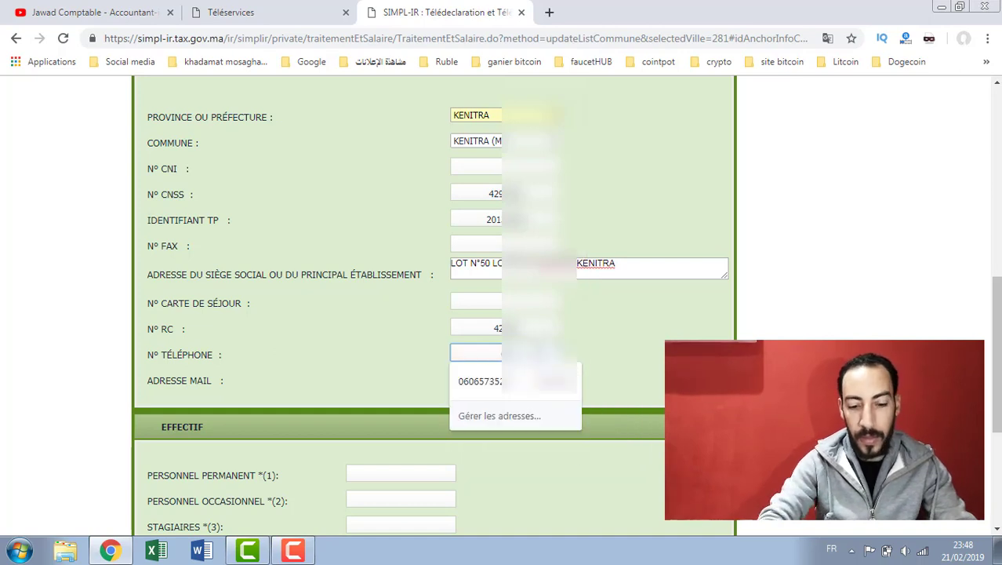
pyautogui.click(614, 346)
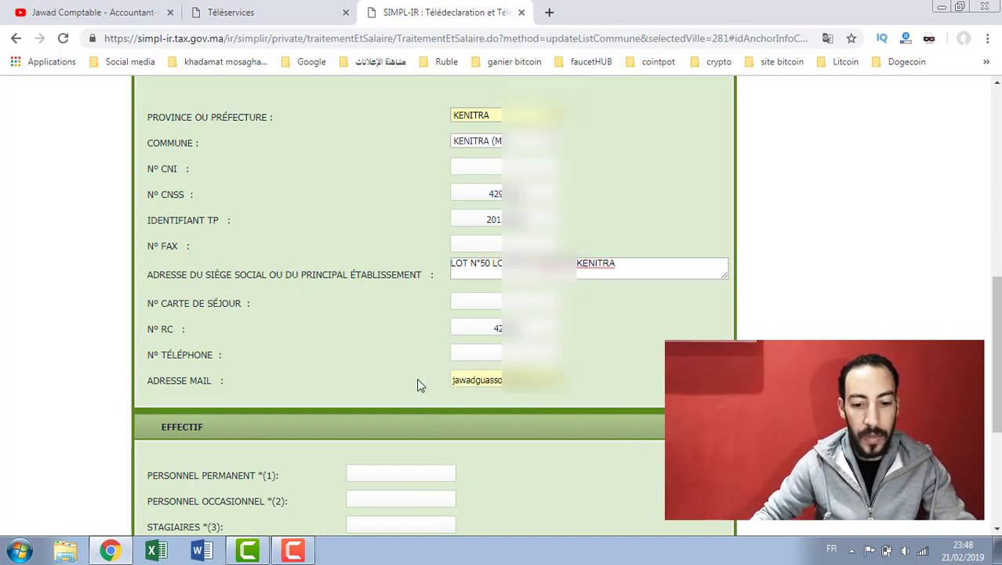
pyautogui.scroll(-2, 417, 385)
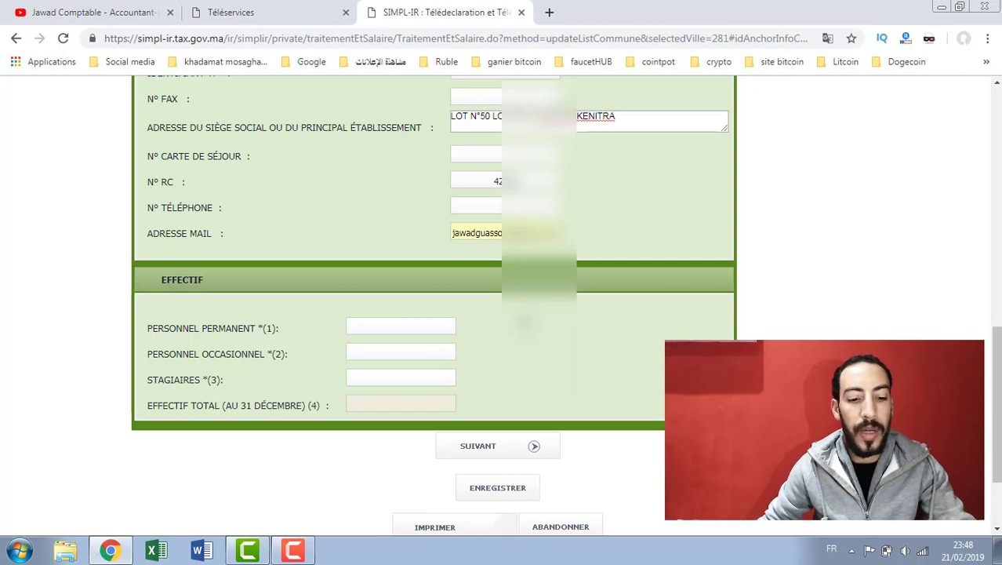
# - Enter 0 permanent staff, 0 occasional staff and 0 trainees, then save the draft
pyautogui.click(417, 324)
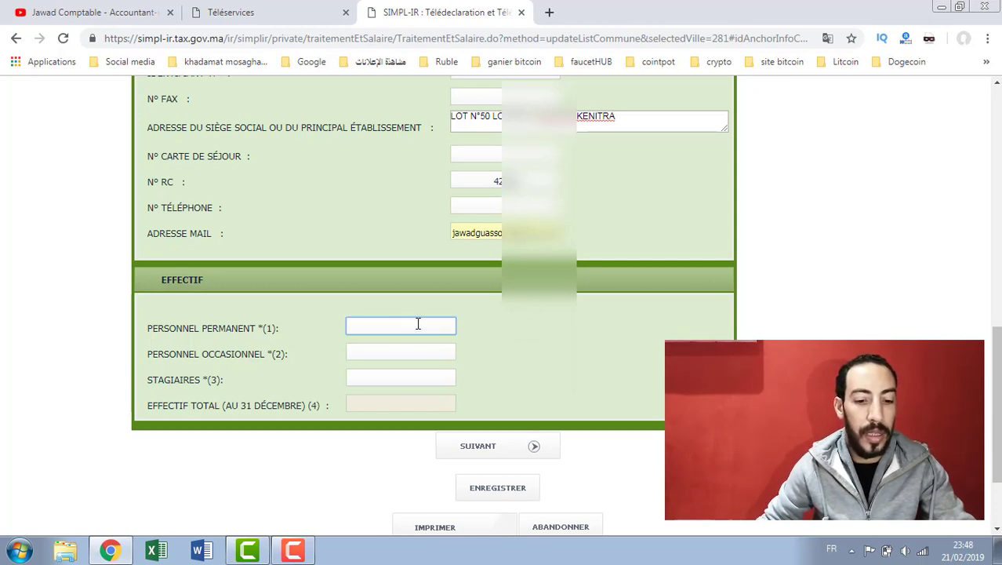
pyautogui.write('0')
pyautogui.click(414, 340)
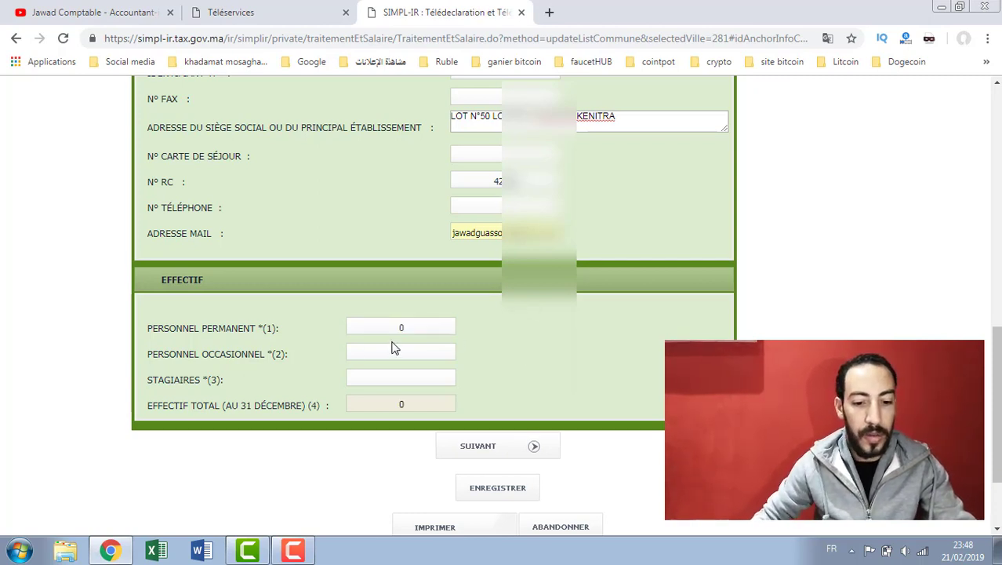
pyautogui.click(398, 353)
pyautogui.click(474, 353)
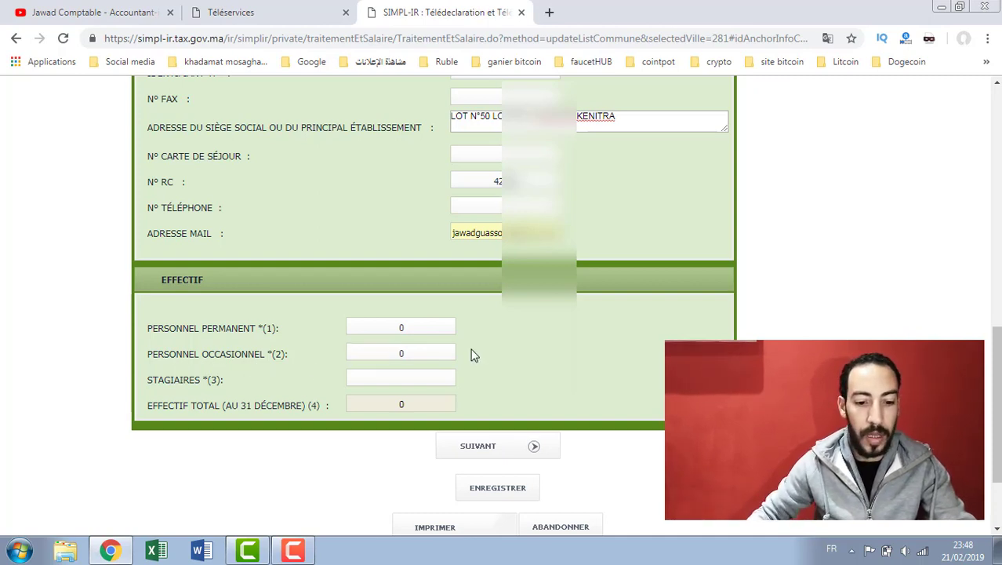
pyautogui.click(400, 378)
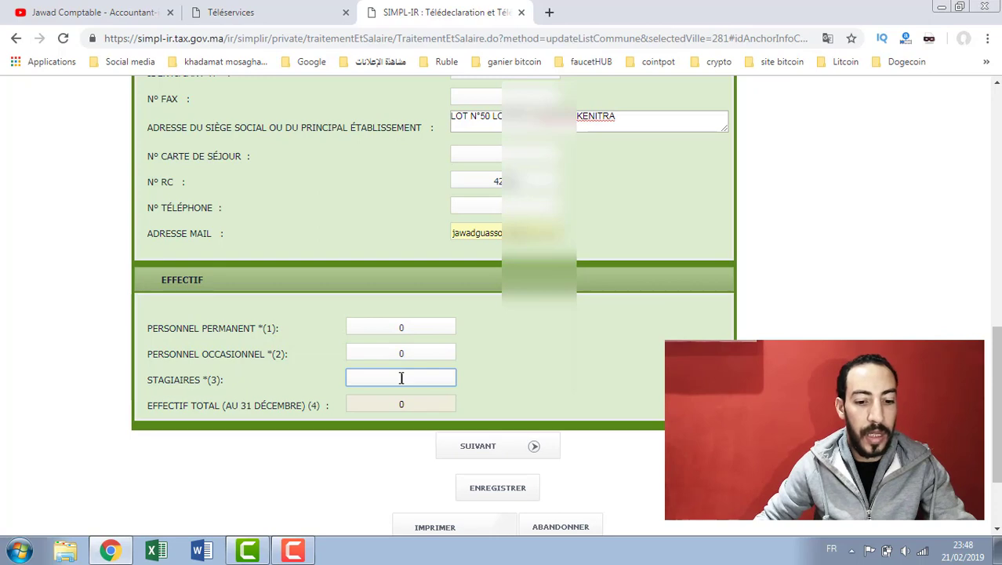
pyautogui.write('0')
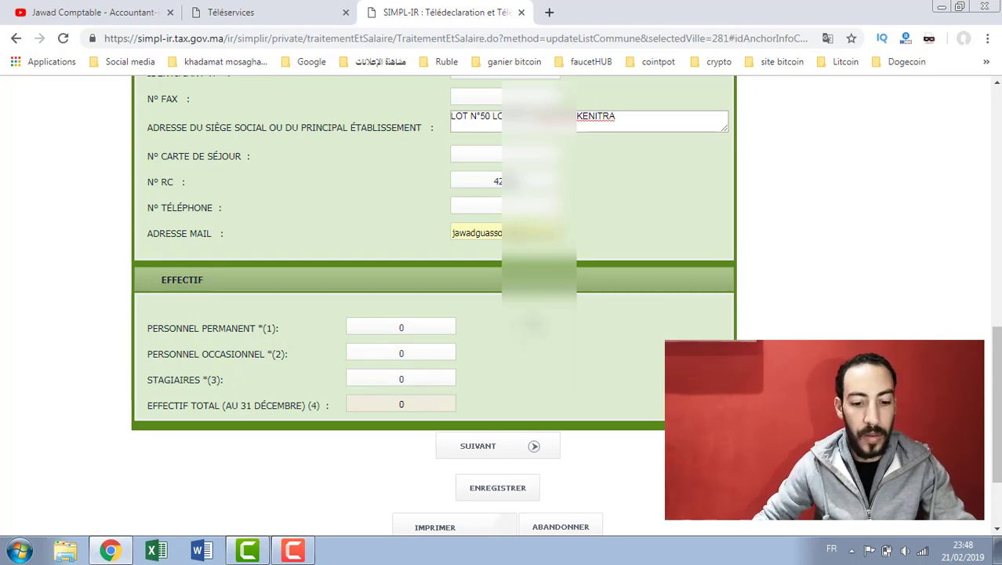
pyautogui.scroll(-2, 400, 378)
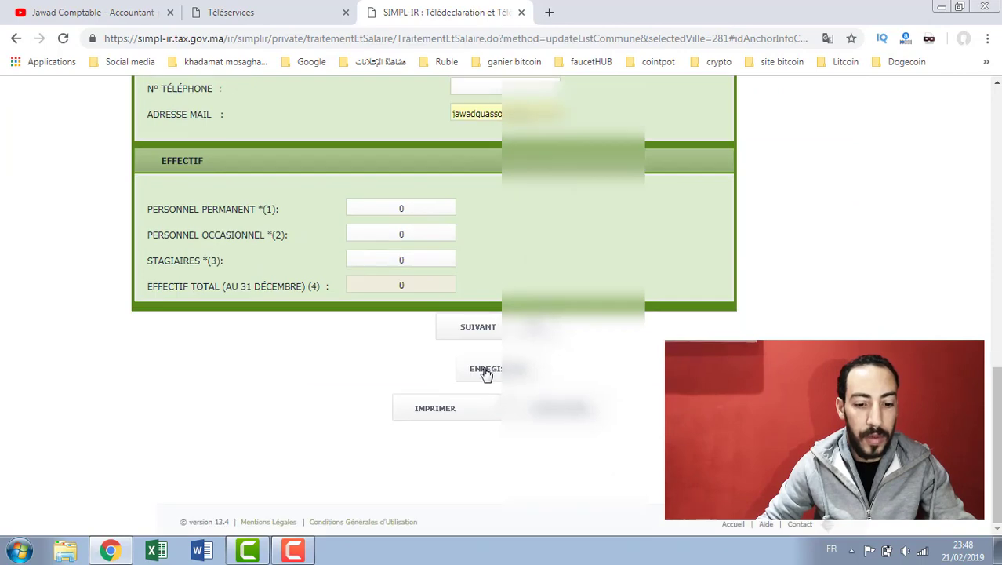
pyautogui.click(487, 372)
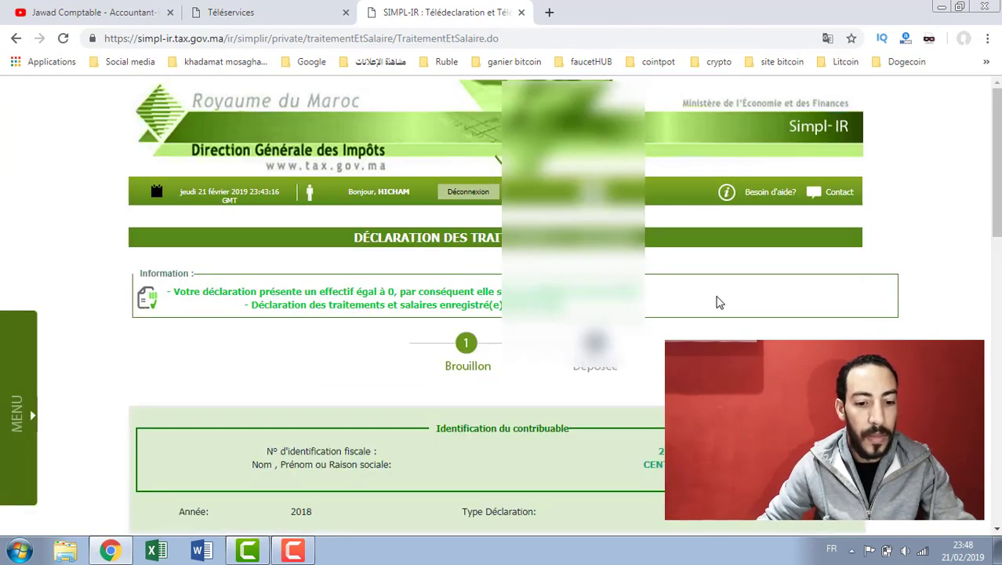
pyautogui.scroll(-12, 719, 303)
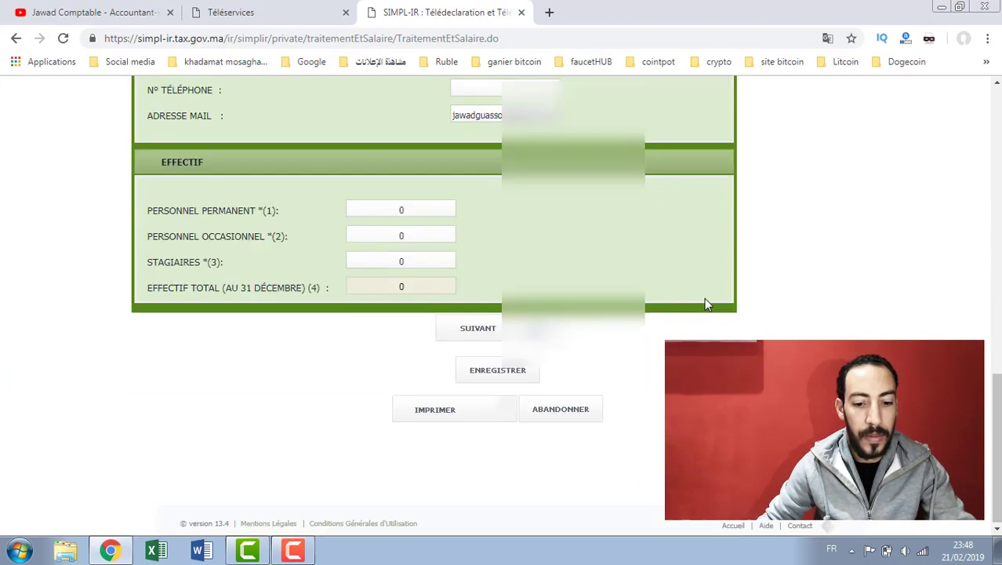
# - Advance to the Personnel permanent tab and save it empty
pyautogui.click(491, 330)
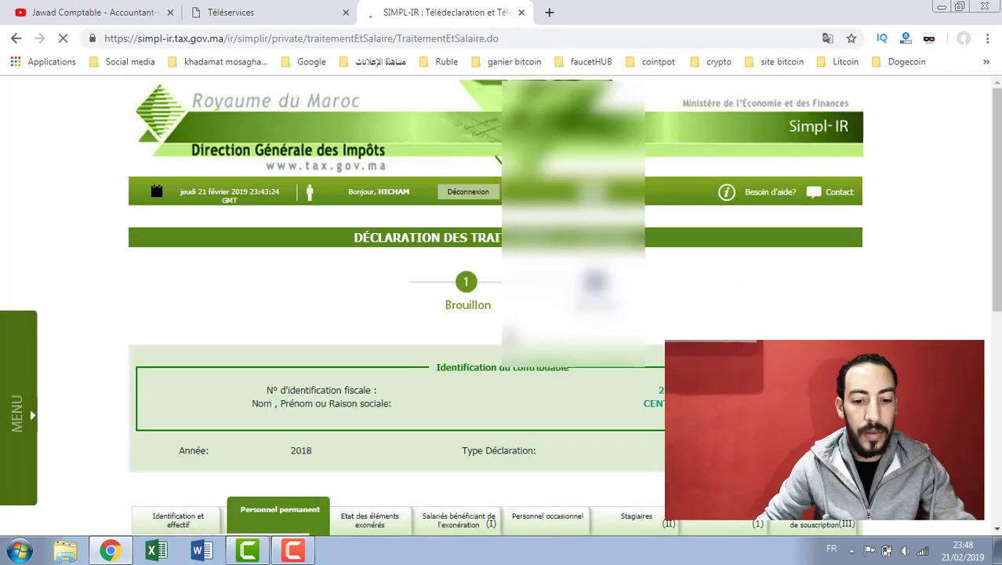
pyautogui.scroll(-3, 513, 313)
pyautogui.scroll(-1, 442, 313)
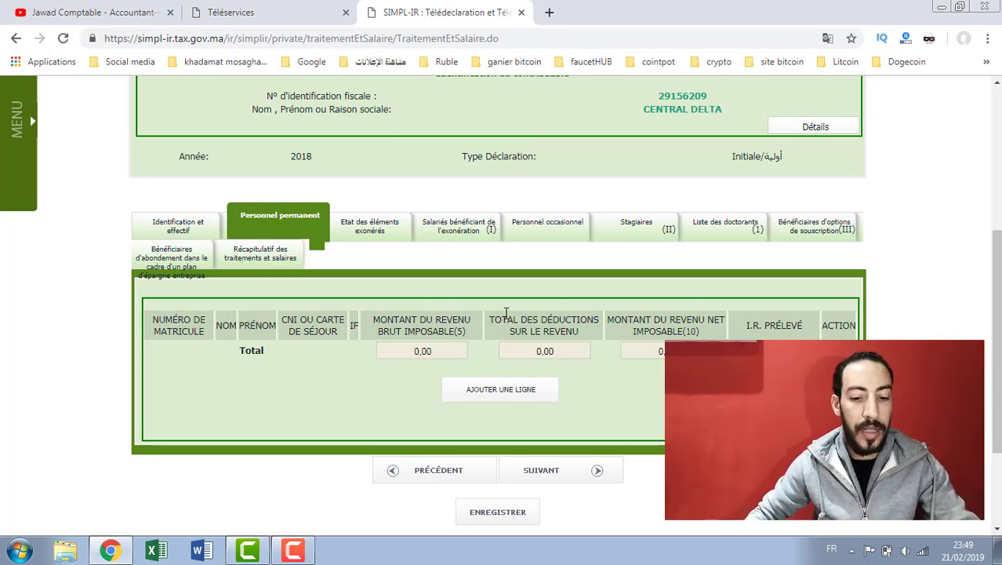
pyautogui.scroll(-1, 536, 291)
pyautogui.scroll(-1, 619, 280)
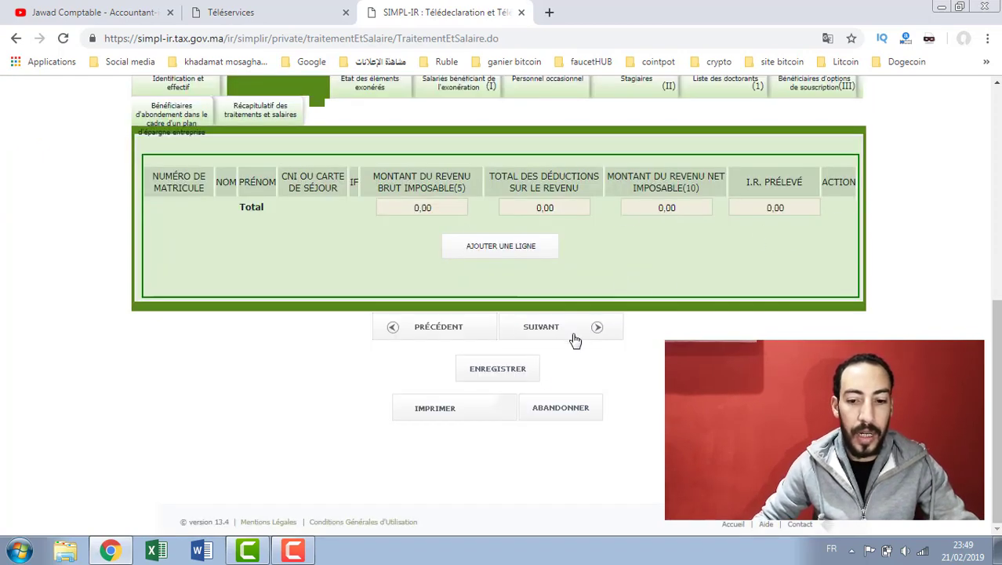
pyautogui.click(506, 373)
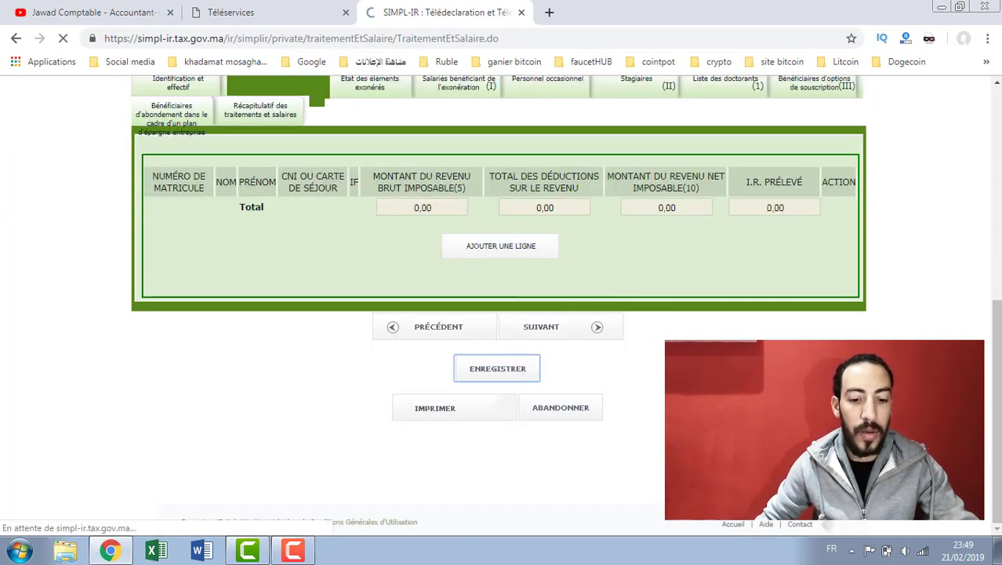
# - Advance to the Etat des éléments exonérés tab and save it empty
pyautogui.scroll(-5, 678, 322)
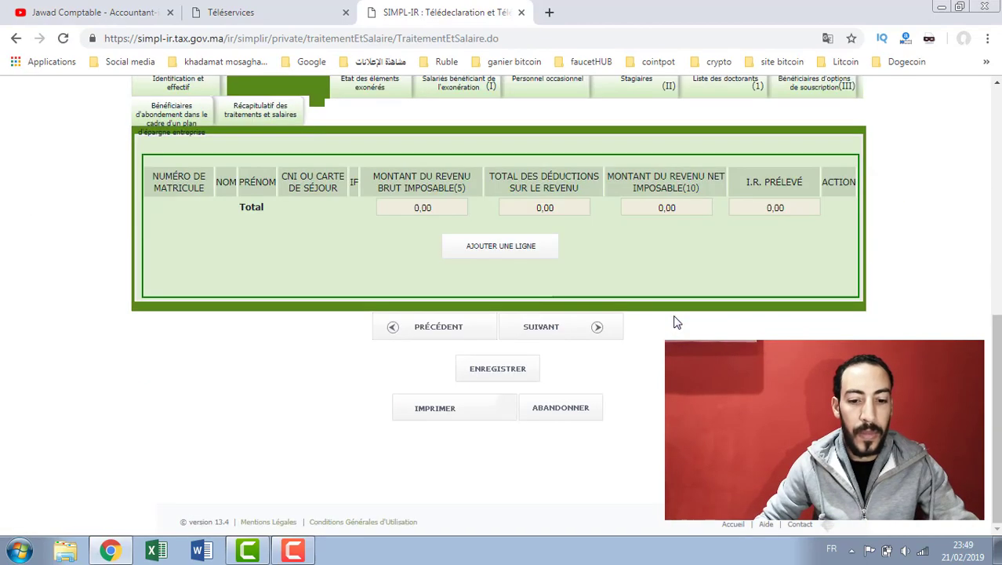
pyautogui.click(558, 332)
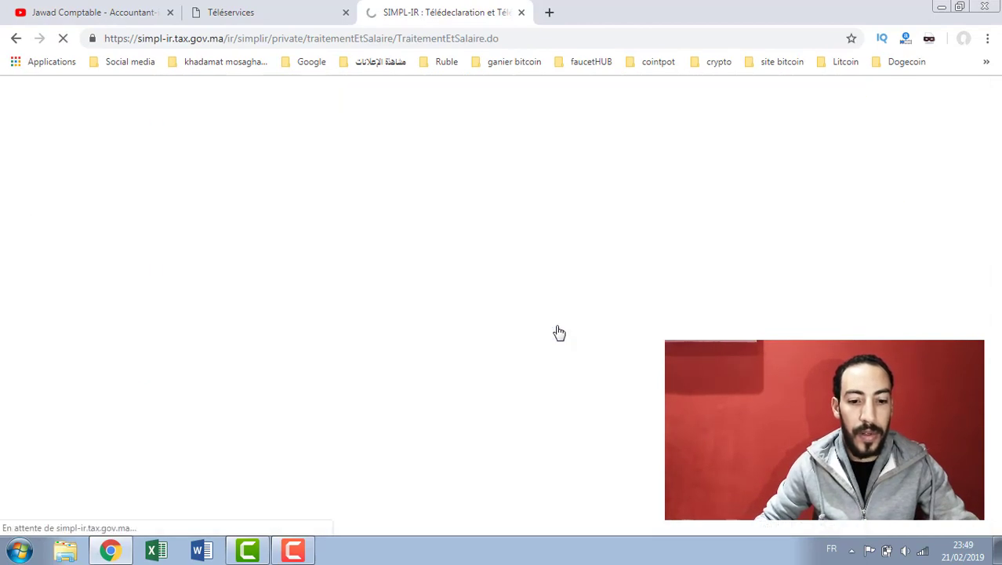
pyautogui.scroll(-3, 570, 316)
pyautogui.scroll(-1, 570, 316)
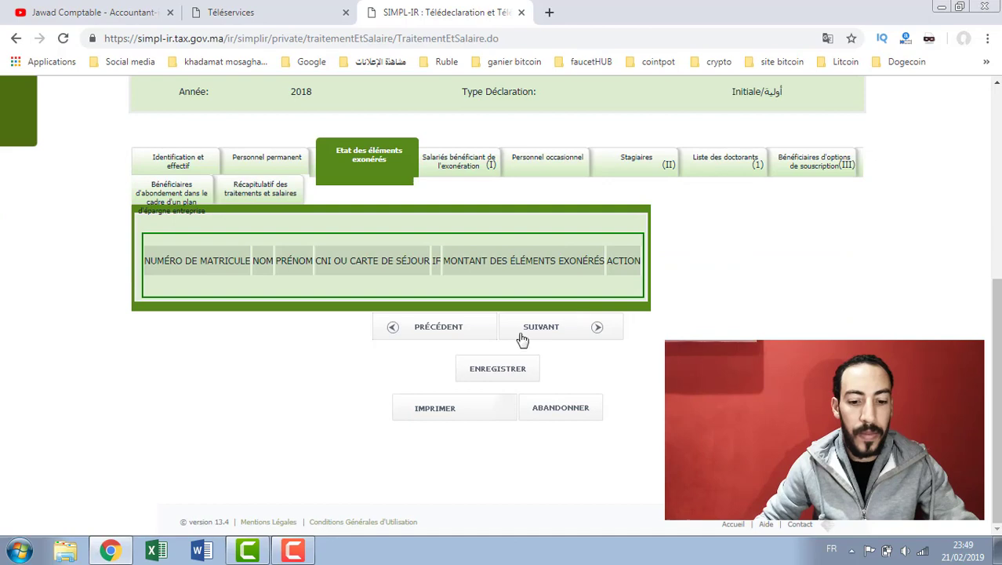
pyautogui.click(498, 372)
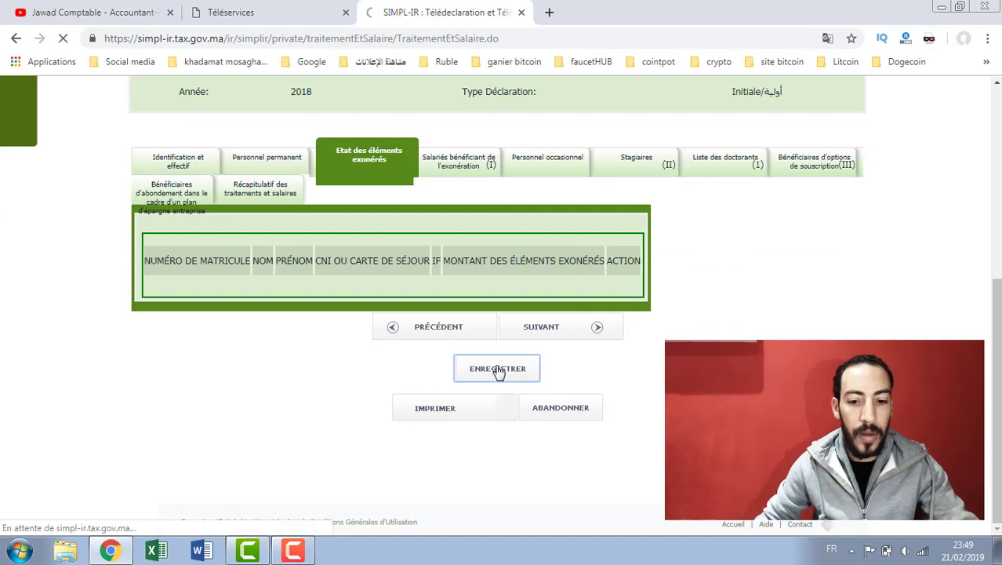
pyautogui.scroll(-3, 556, 300)
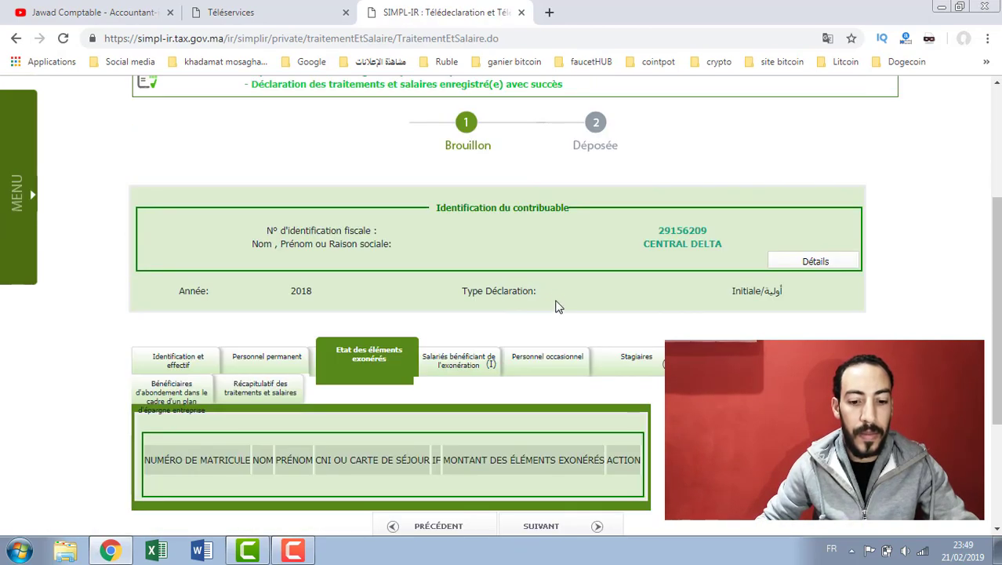
pyautogui.scroll(-3, 557, 300)
pyautogui.click(550, 332)
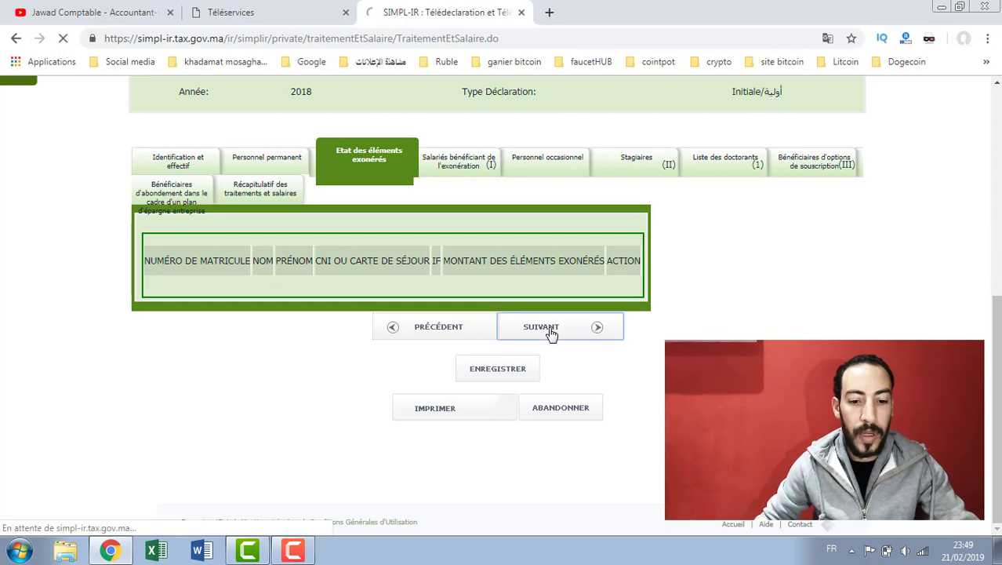
# - Save the empty Salariés bénéficiant de l'exonération tab
pyautogui.scroll(-5, 549, 335)
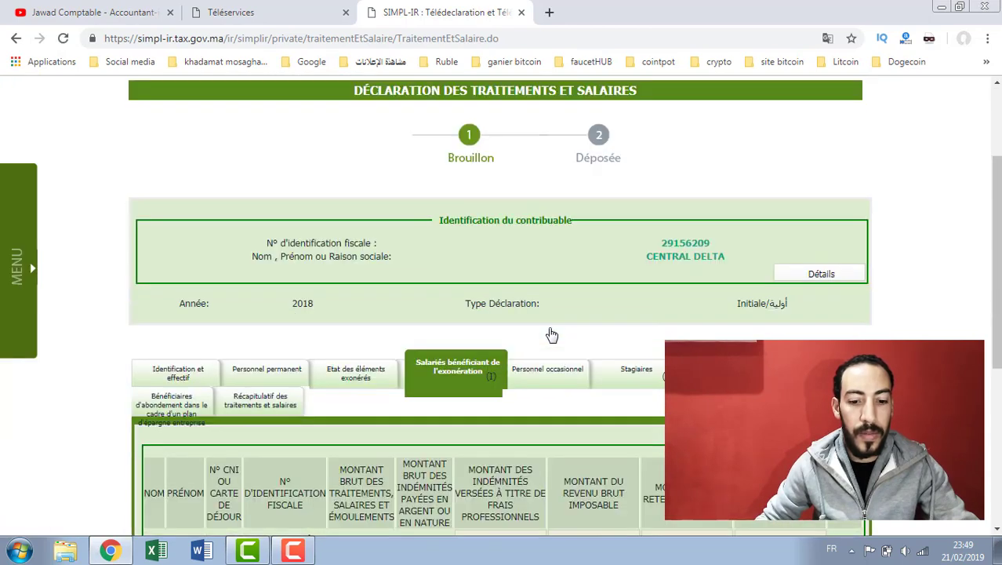
pyautogui.scroll(-2, 551, 335)
pyautogui.click(501, 371)
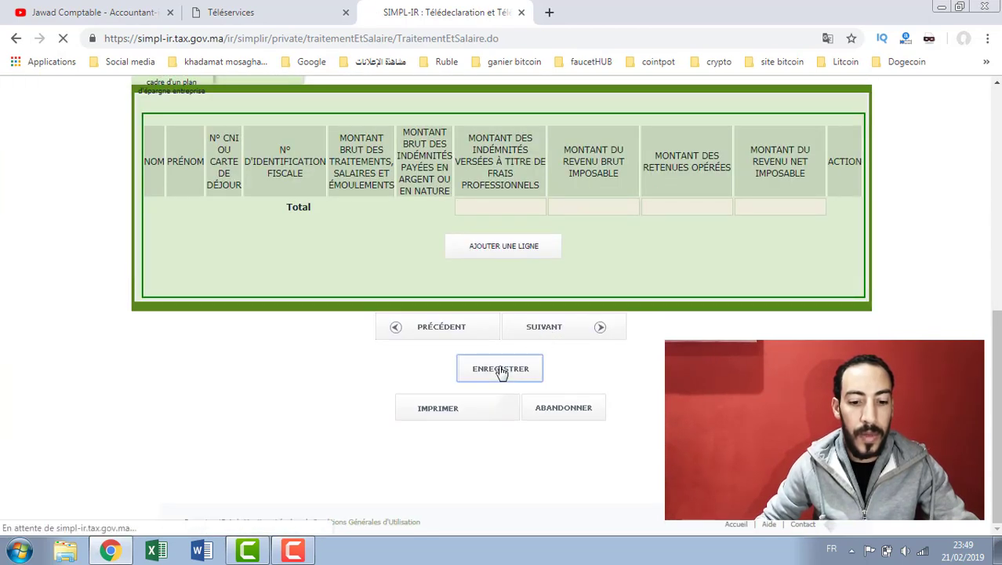
pyautogui.scroll(-7, 551, 320)
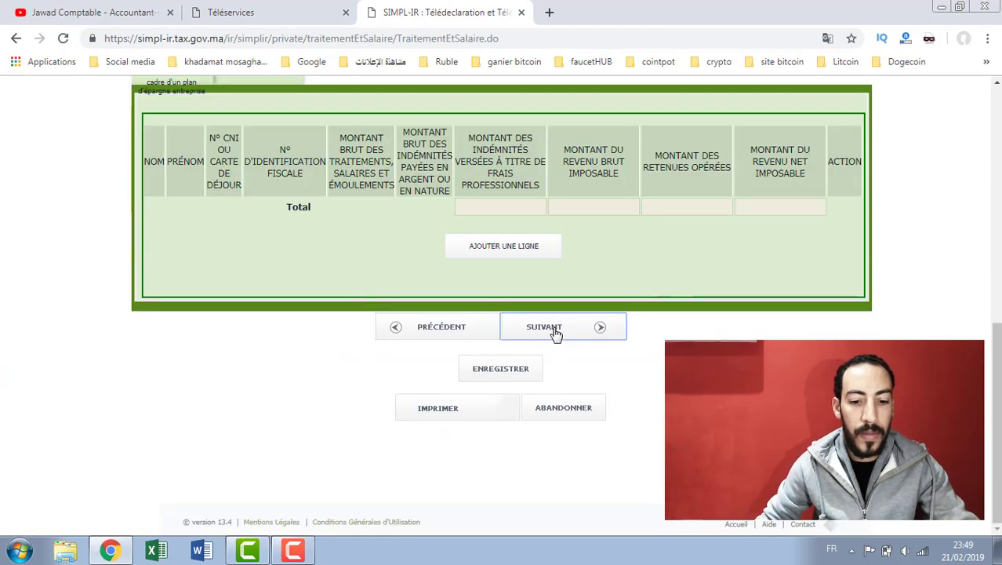
# - Advance to the Personnel occasionnel tab and save it empty
pyautogui.click(555, 333)
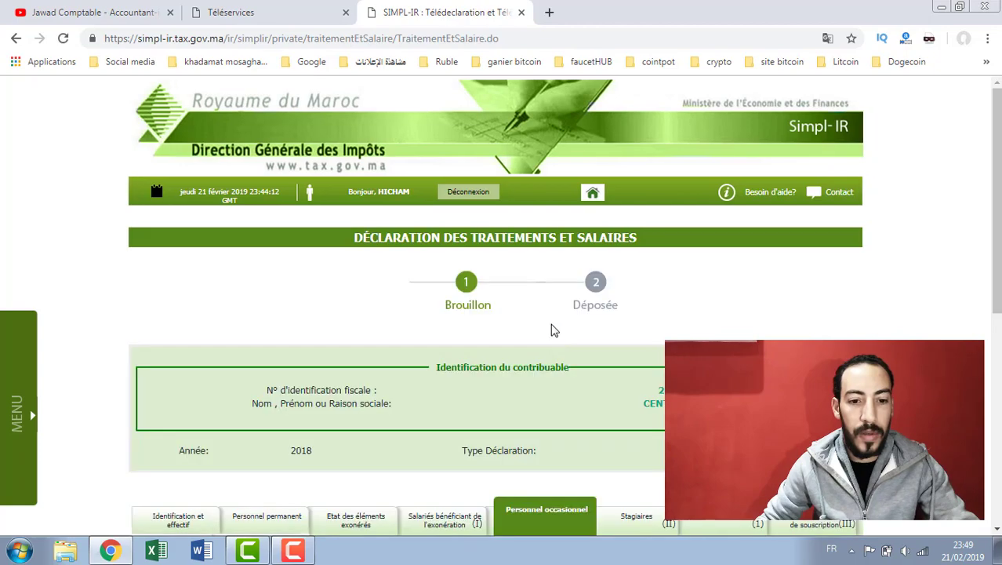
pyautogui.scroll(-7, 550, 323)
pyautogui.click(497, 373)
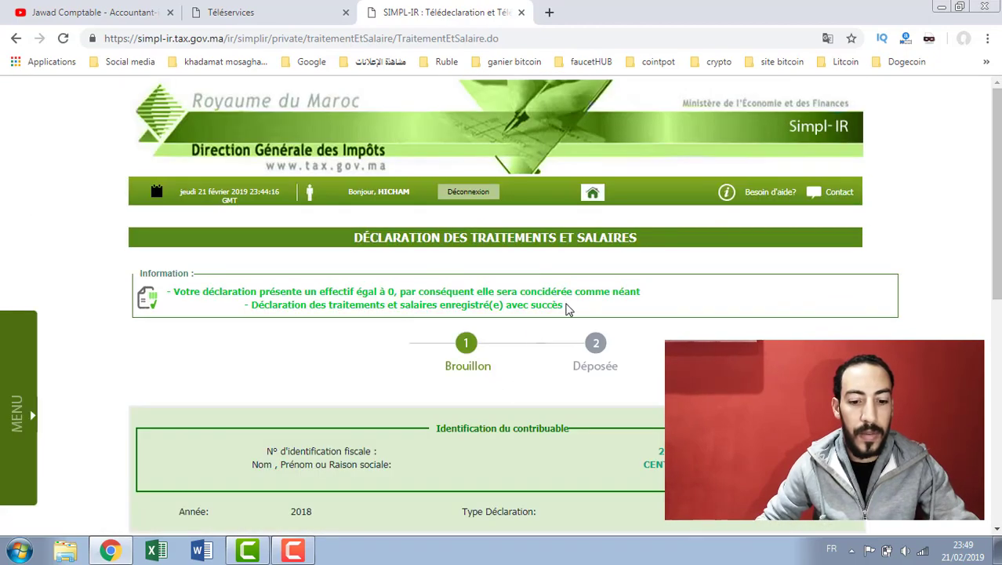
pyautogui.scroll(-6, 568, 309)
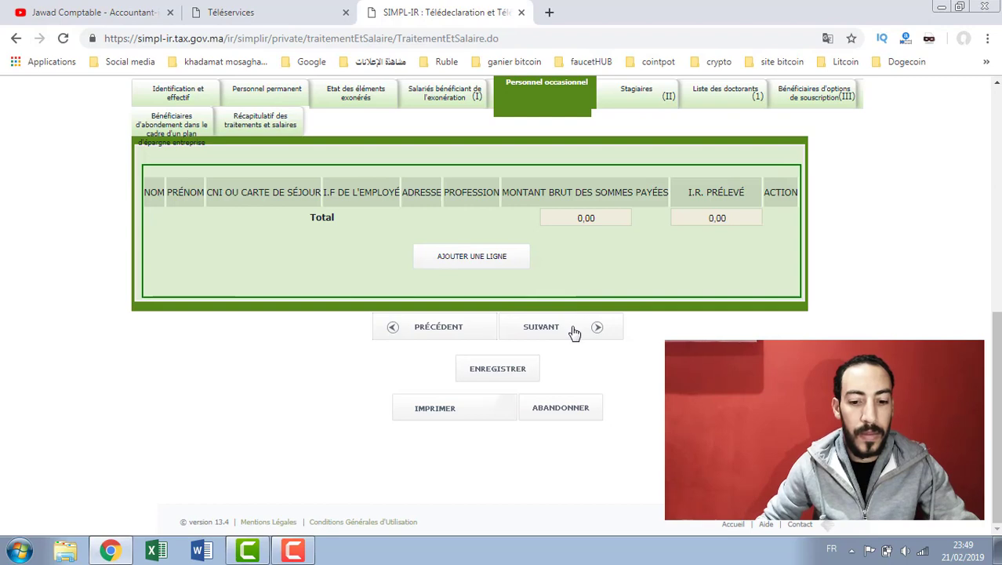
# - Save the empty Stagiaires tab and continue to Liste des doctorants
pyautogui.click(575, 333)
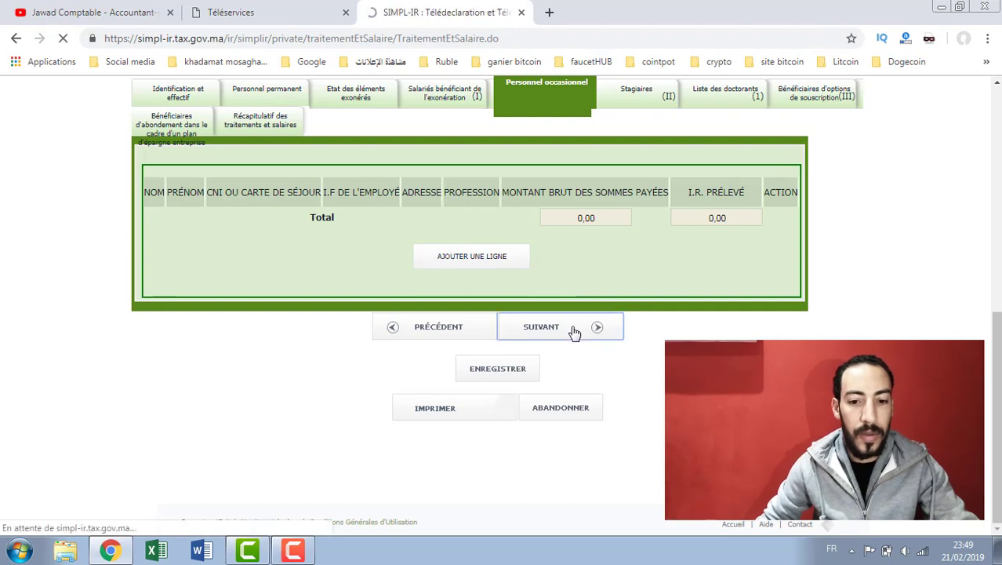
pyautogui.scroll(-4, 574, 329)
pyautogui.scroll(-2, 575, 325)
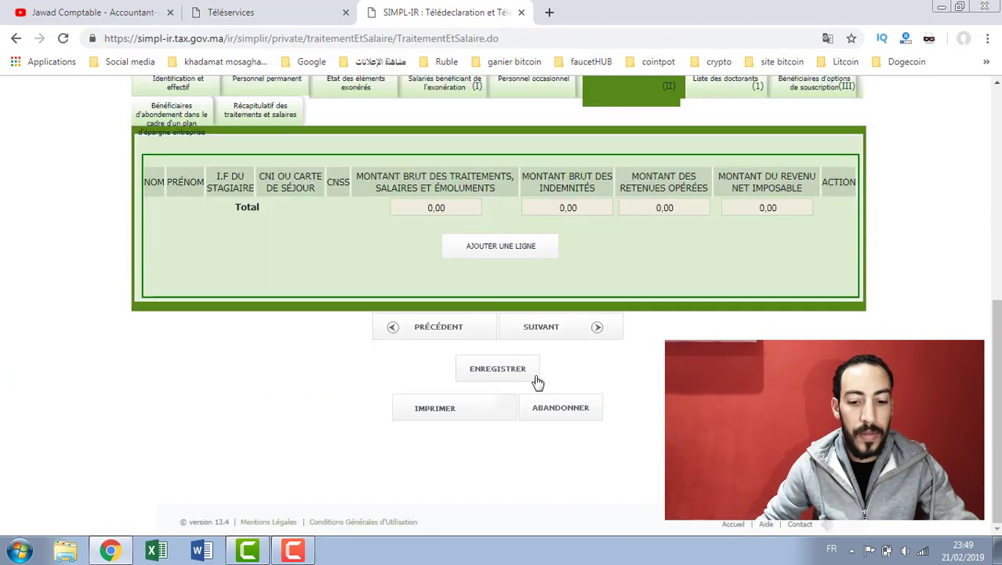
pyautogui.click(503, 373)
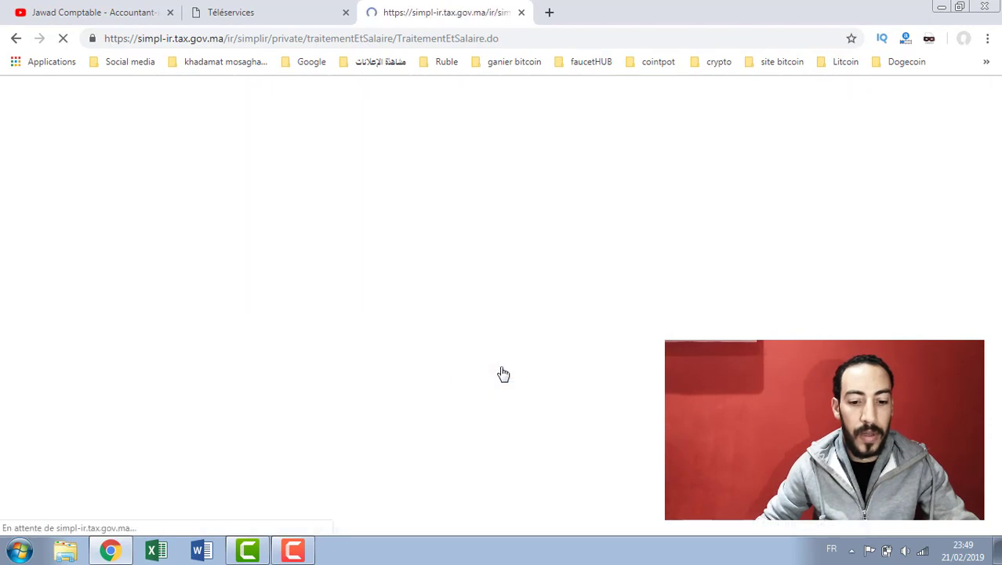
pyautogui.scroll(-3, 504, 370)
pyautogui.scroll(-1, 506, 367)
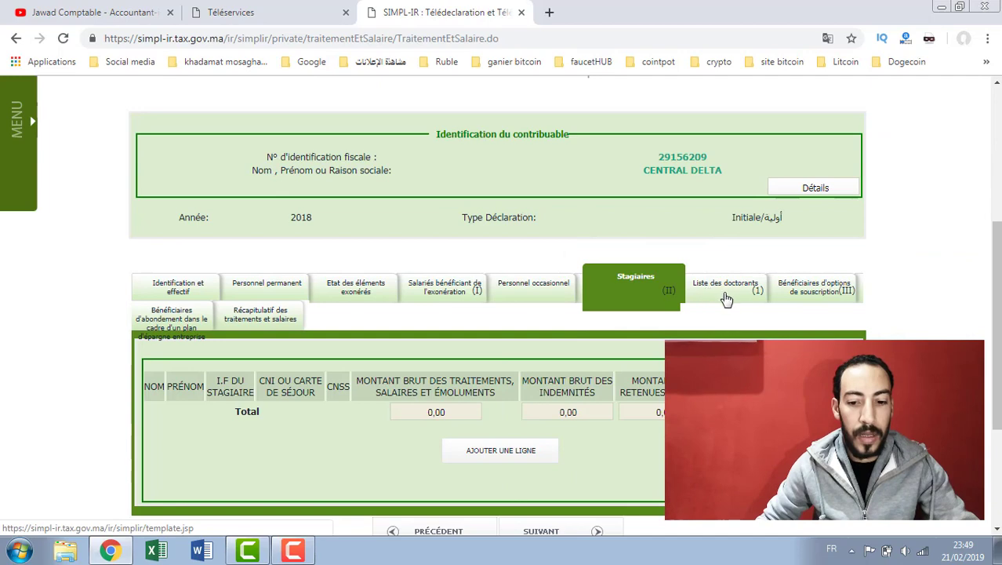
pyautogui.scroll(-3, 727, 295)
pyautogui.click(540, 327)
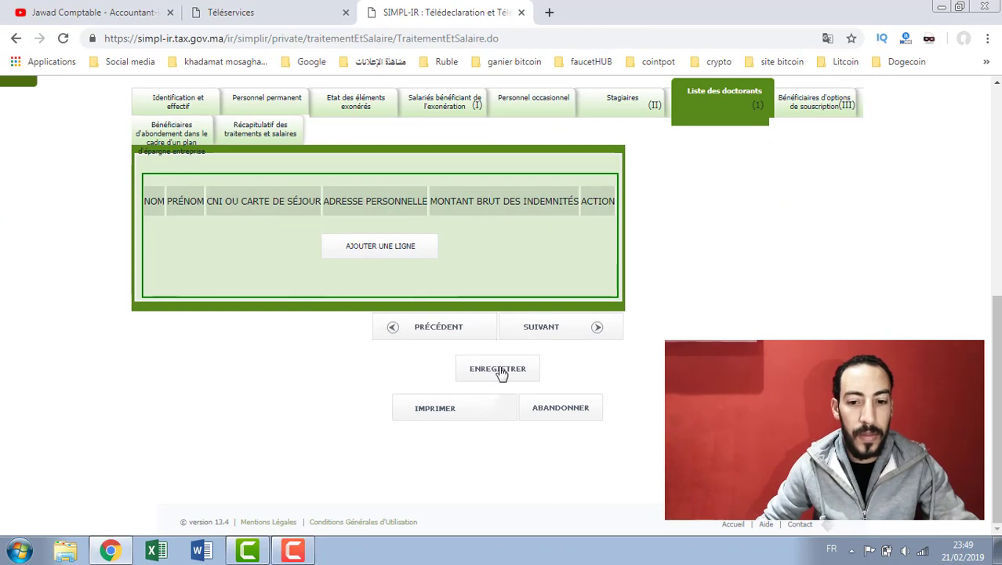
# - Save the empty Liste des doctorants and stock-option beneficiaries tabs
pyautogui.click(502, 374)
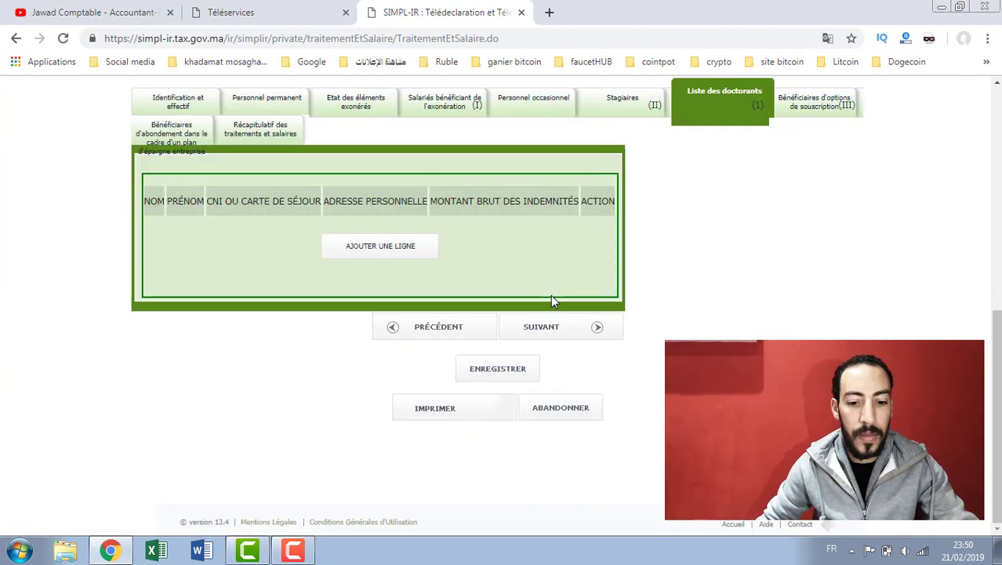
pyautogui.click(560, 329)
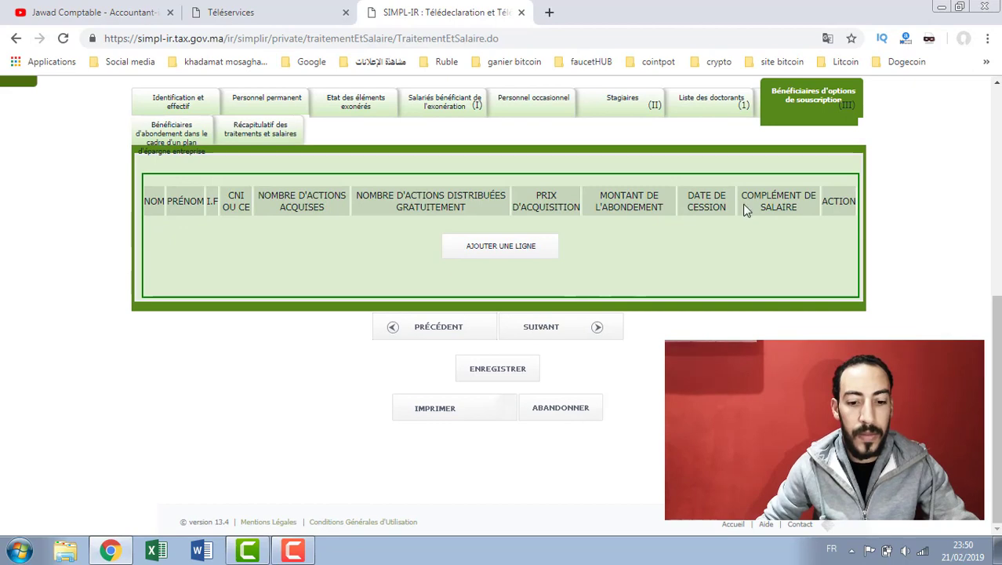
pyautogui.click(493, 369)
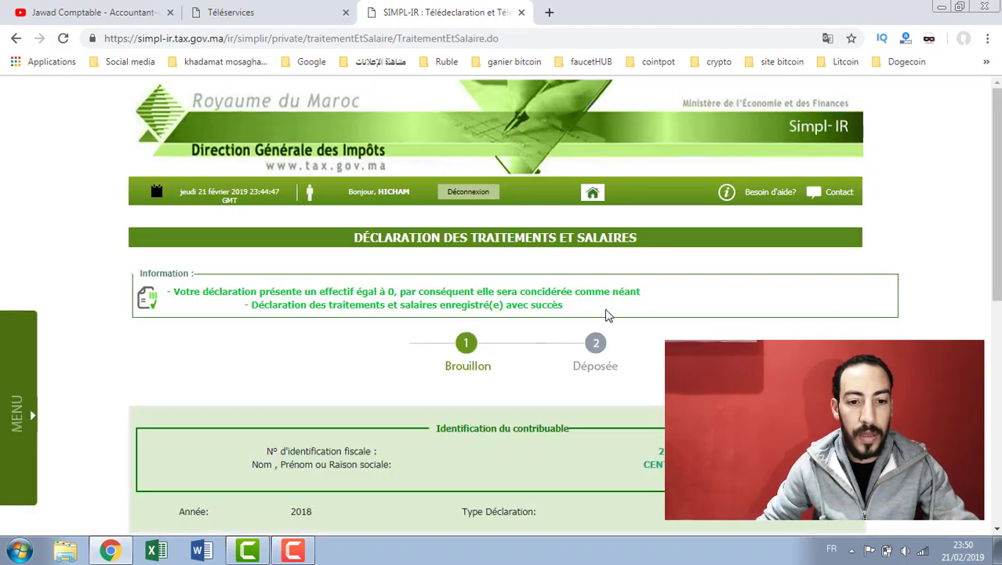
pyautogui.scroll(-8, 596, 322)
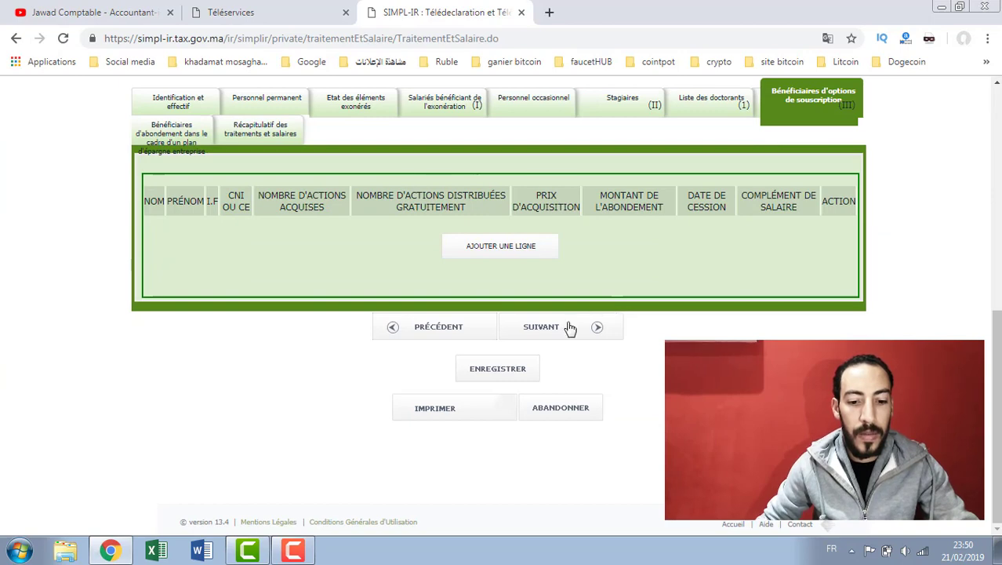
# - Save the empty Bénéficiaires d'abondement tab and continue to the Récapitulatif
pyautogui.click(570, 328)
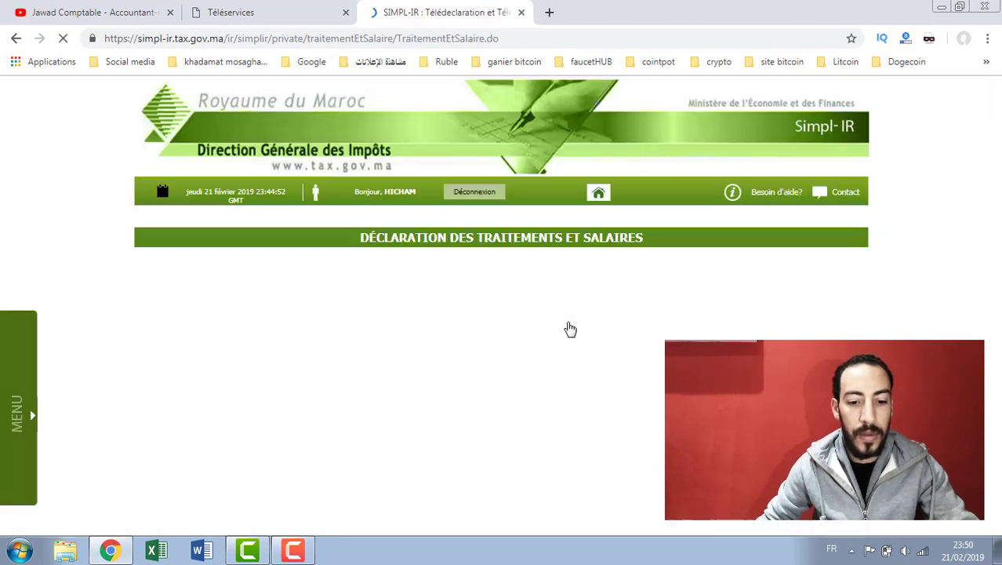
pyautogui.scroll(-8, 570, 329)
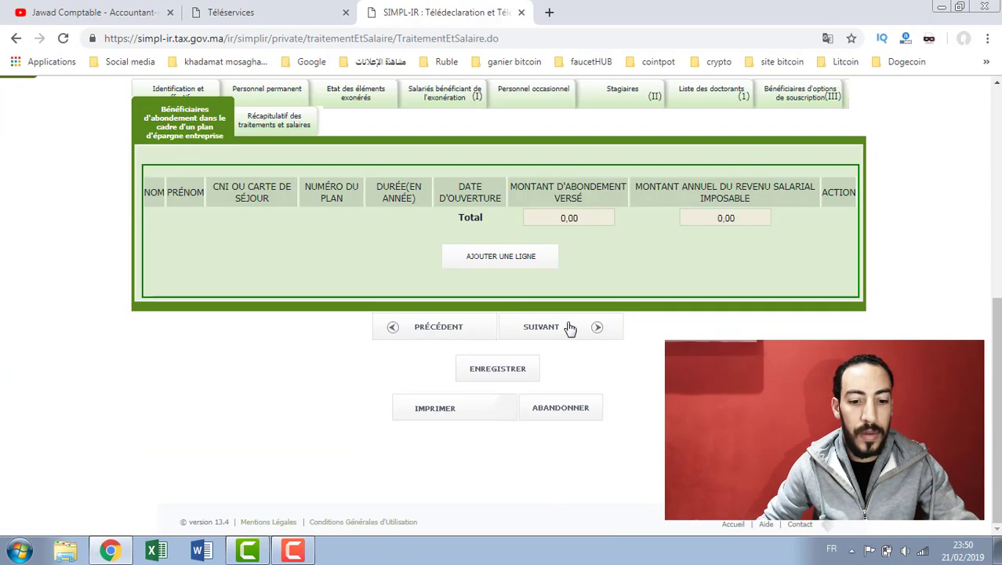
pyautogui.click(509, 373)
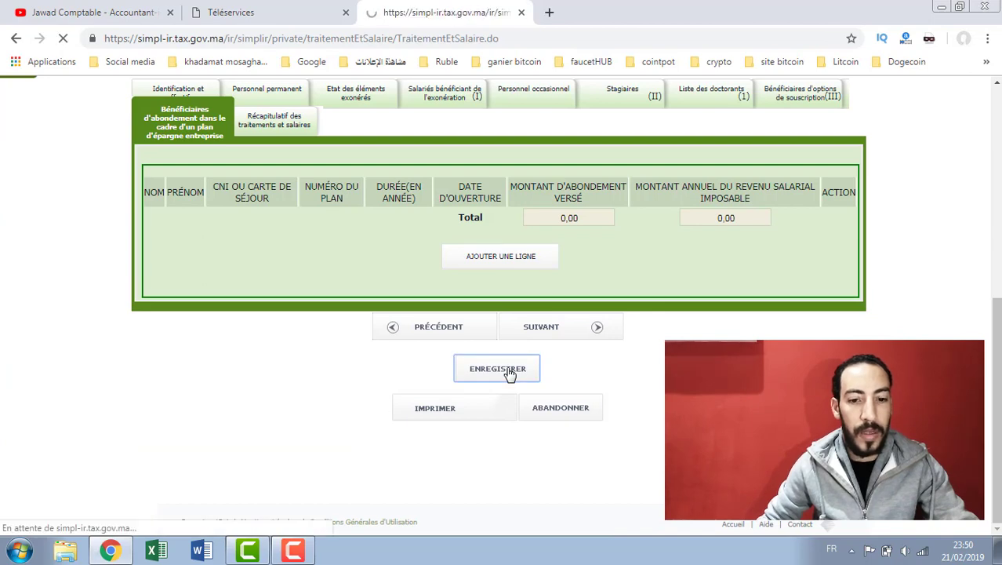
pyautogui.scroll(-8, 580, 288)
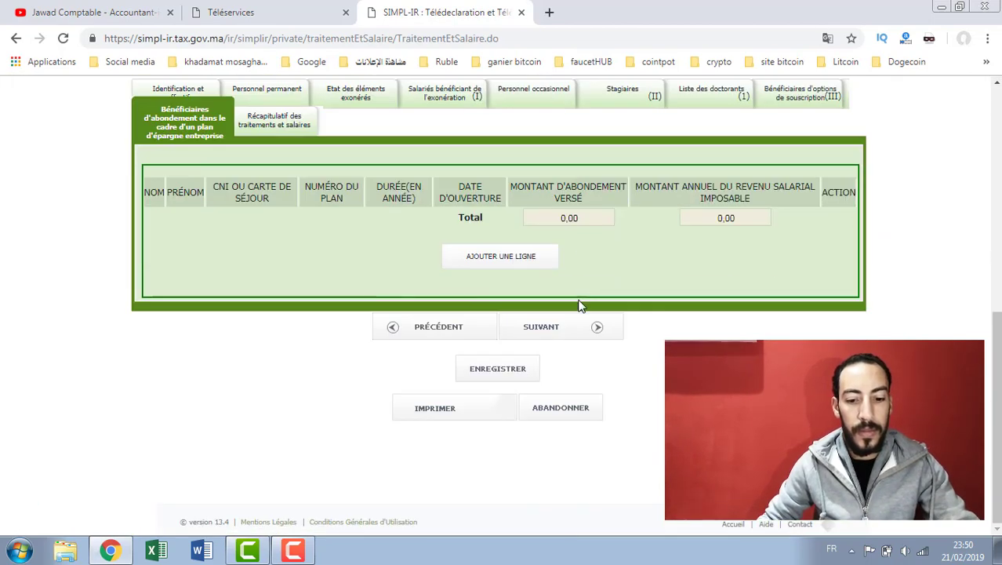
pyautogui.click(551, 329)
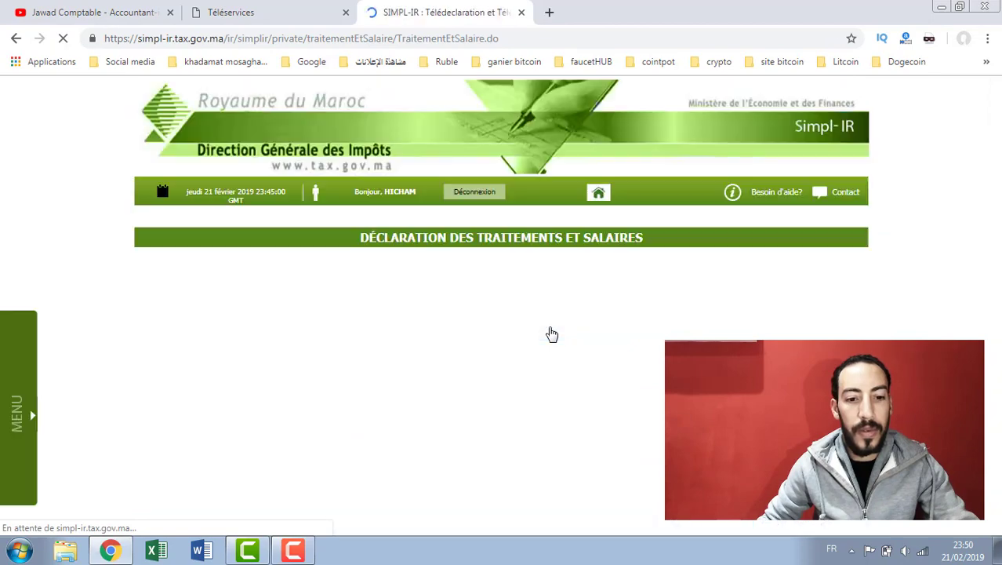
# - Enter 0 for amounts A, B and C in the Récapitulatif and calculate their sum
pyautogui.scroll(-15, 553, 326)
pyautogui.scroll(5, 556, 310)
pyautogui.scroll(-5, 557, 310)
pyautogui.scroll(-3, 557, 307)
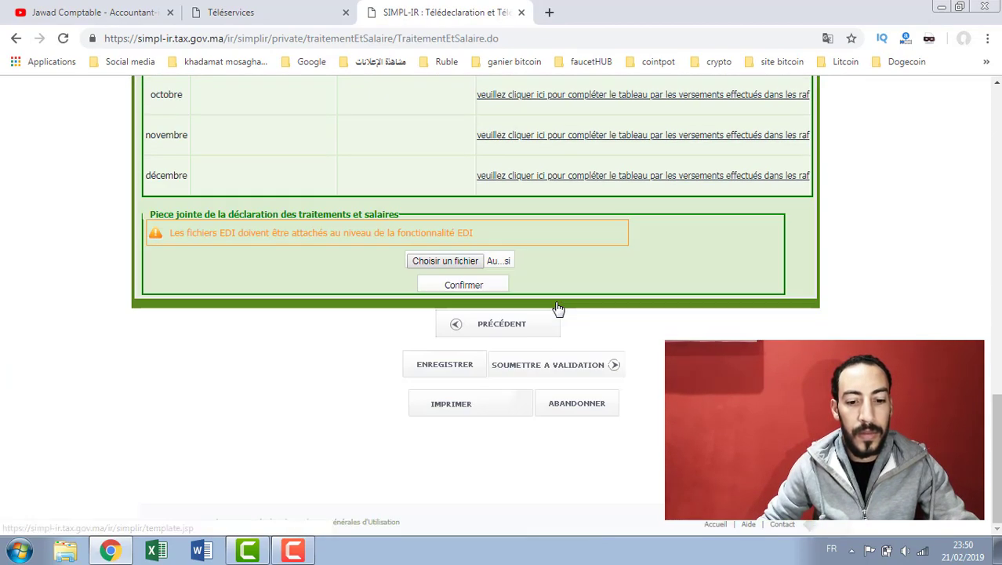
pyautogui.scroll(9, 557, 307)
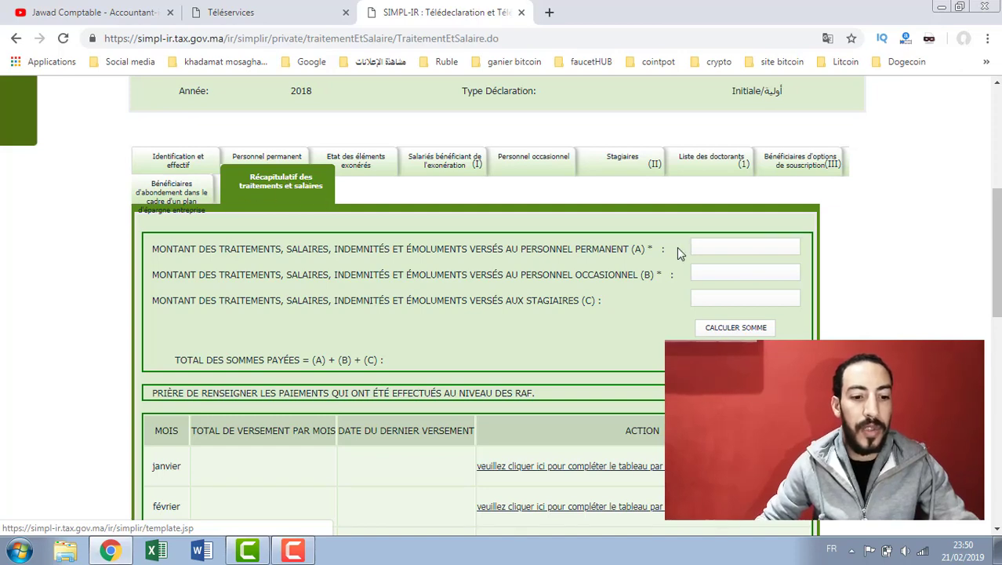
pyautogui.click(750, 246)
pyautogui.write('0')
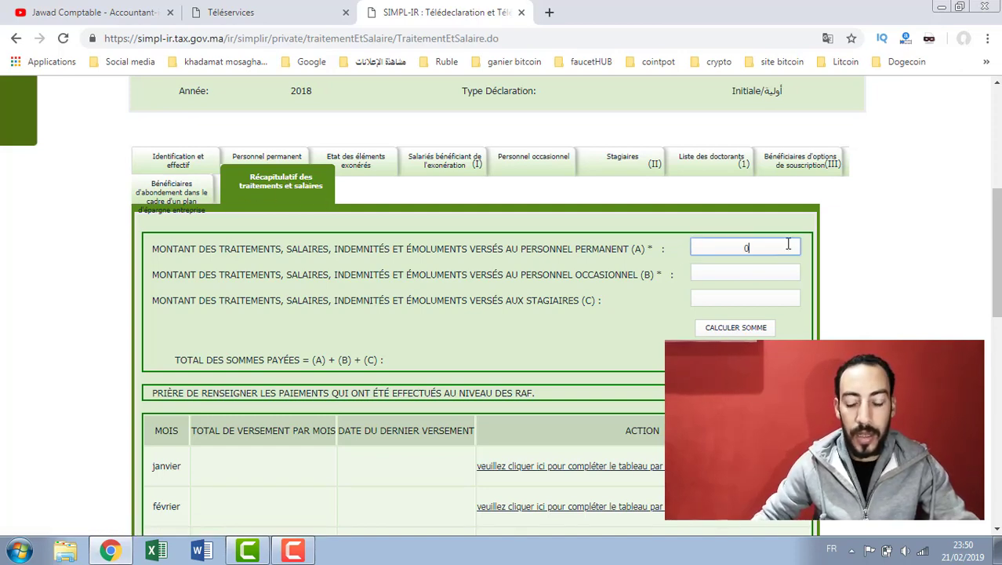
pyautogui.click(754, 275)
pyautogui.write('0')
pyautogui.click(745, 298)
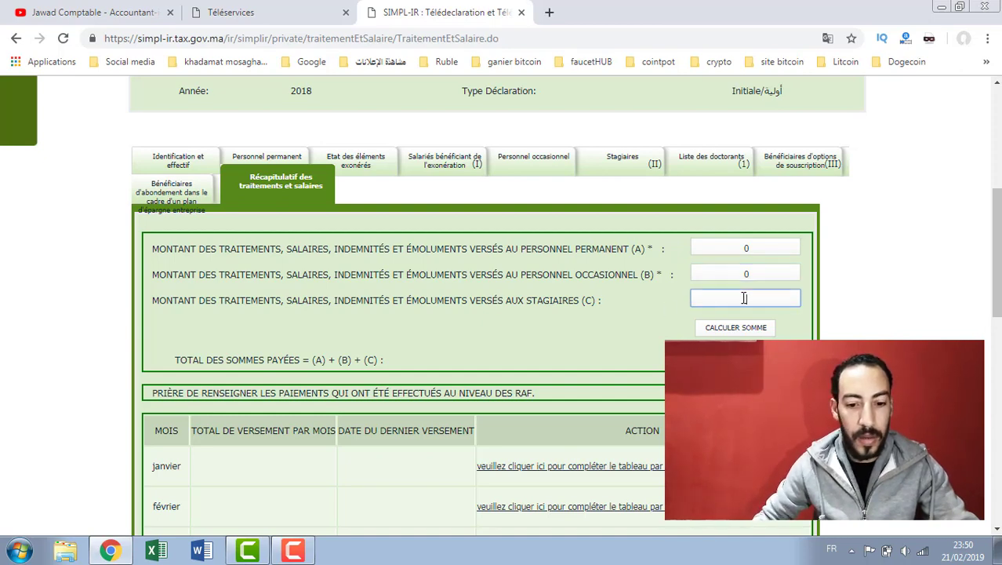
pyautogui.write('0')
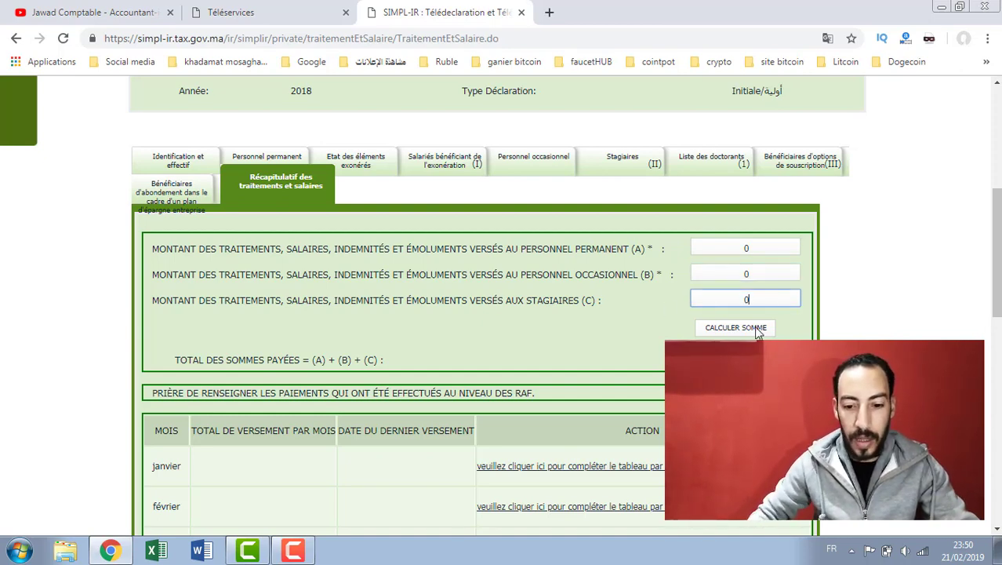
pyautogui.click(735, 327)
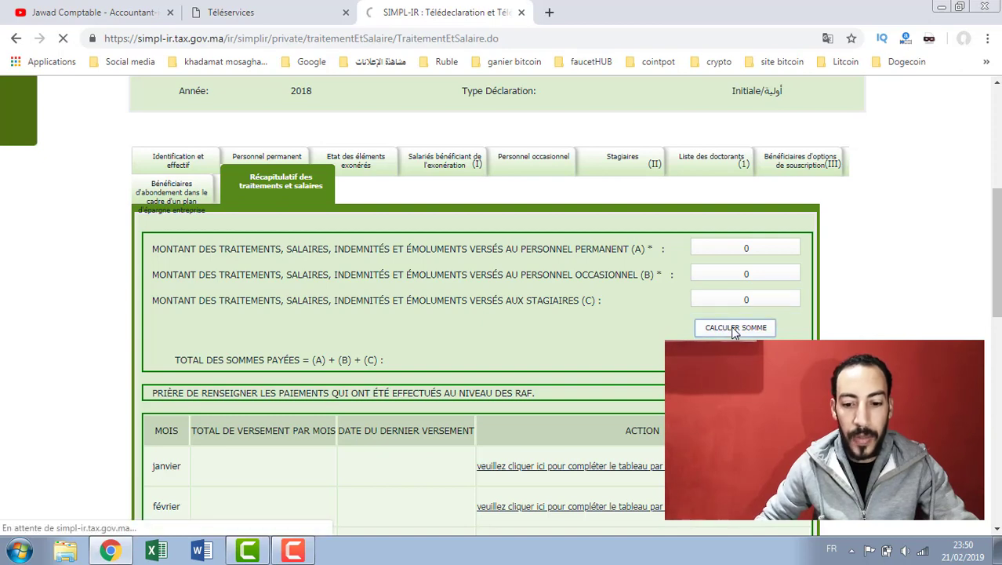